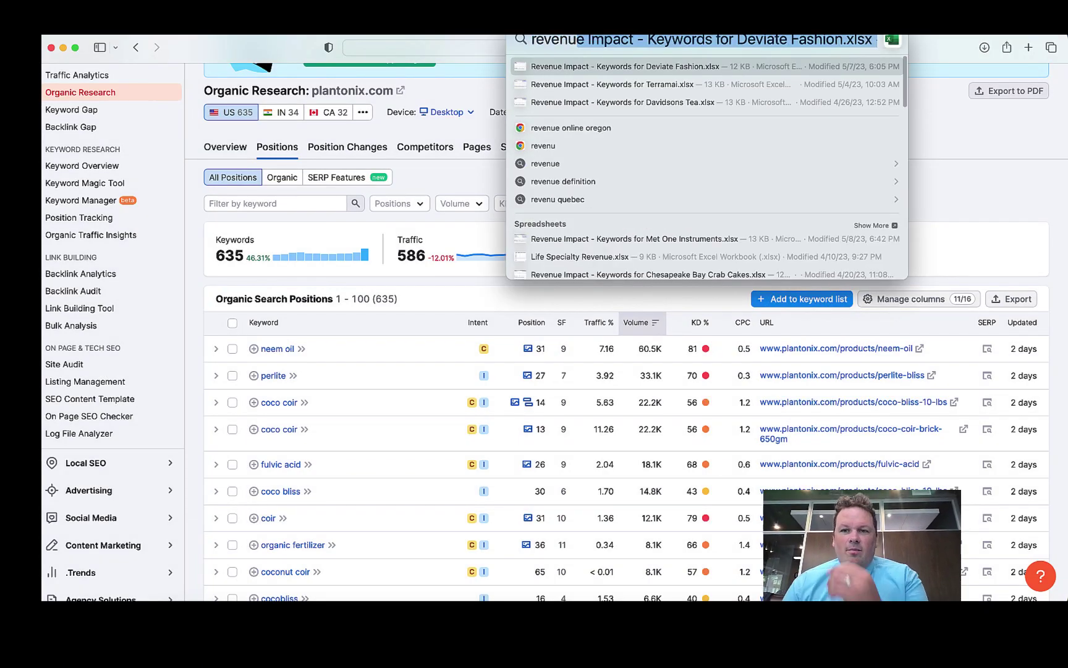
# Step: Open the Deviate Fashion workbook and clear the A2:A3 keywords and the column D search volumes
pyautogui.press('Return')
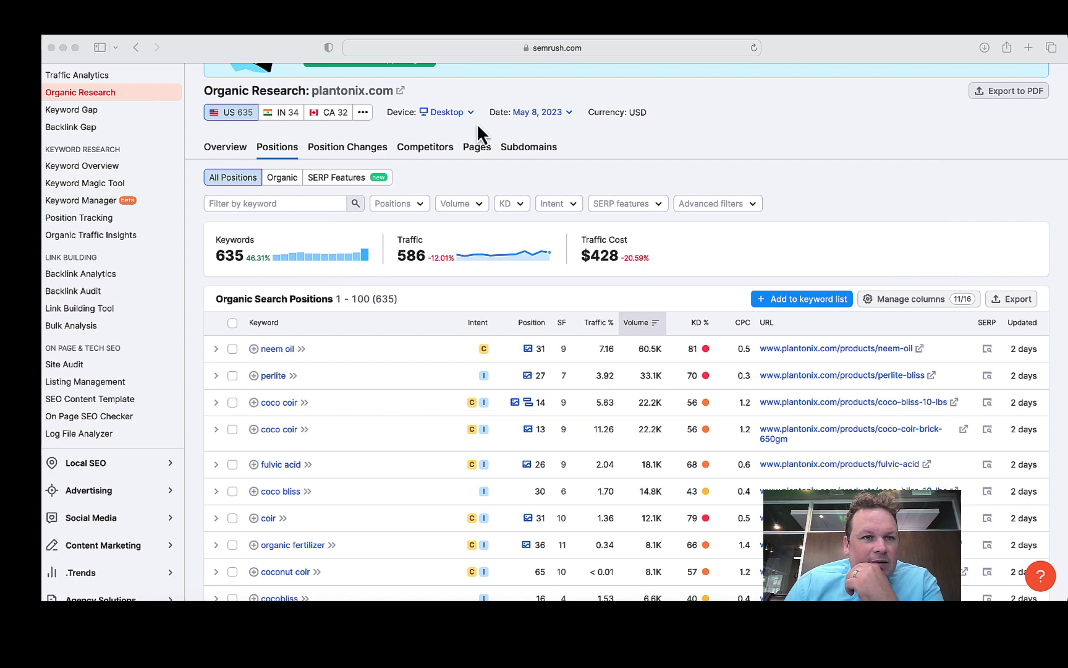
pyautogui.click(521, 309)
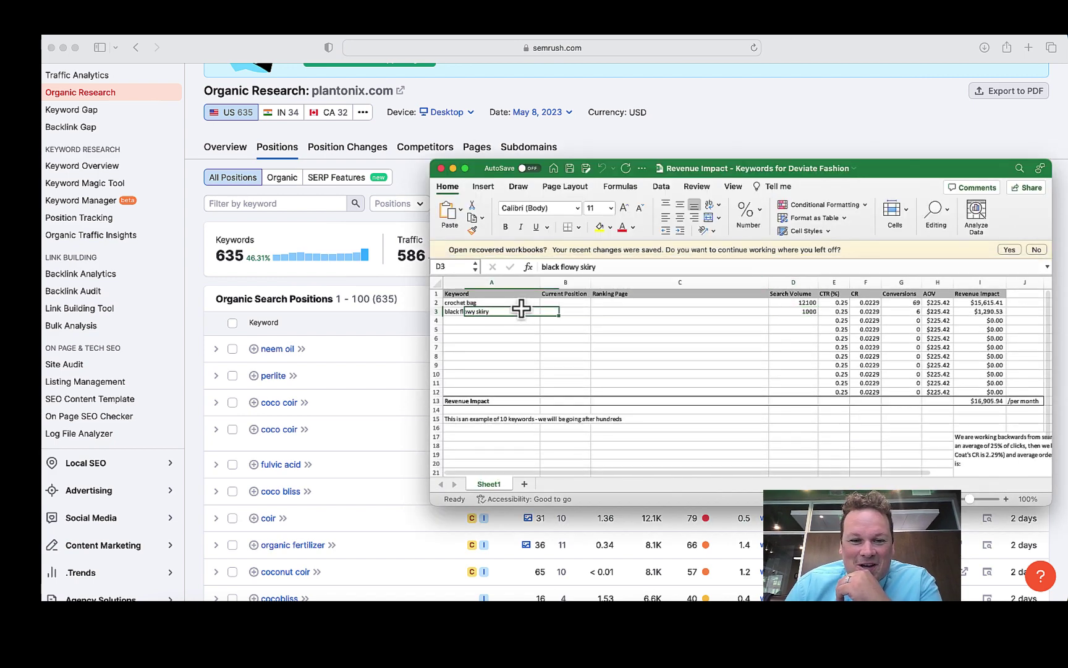
pyautogui.press('Delete')
pyautogui.press('Up')
pyautogui.press('Delete')
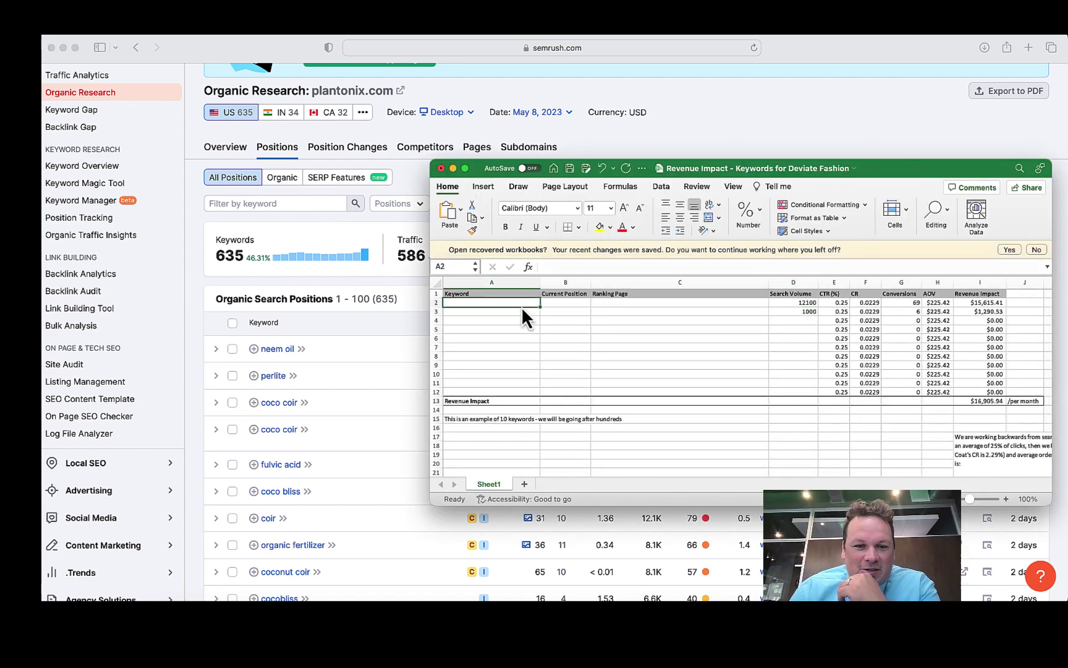
pyautogui.click(785, 303)
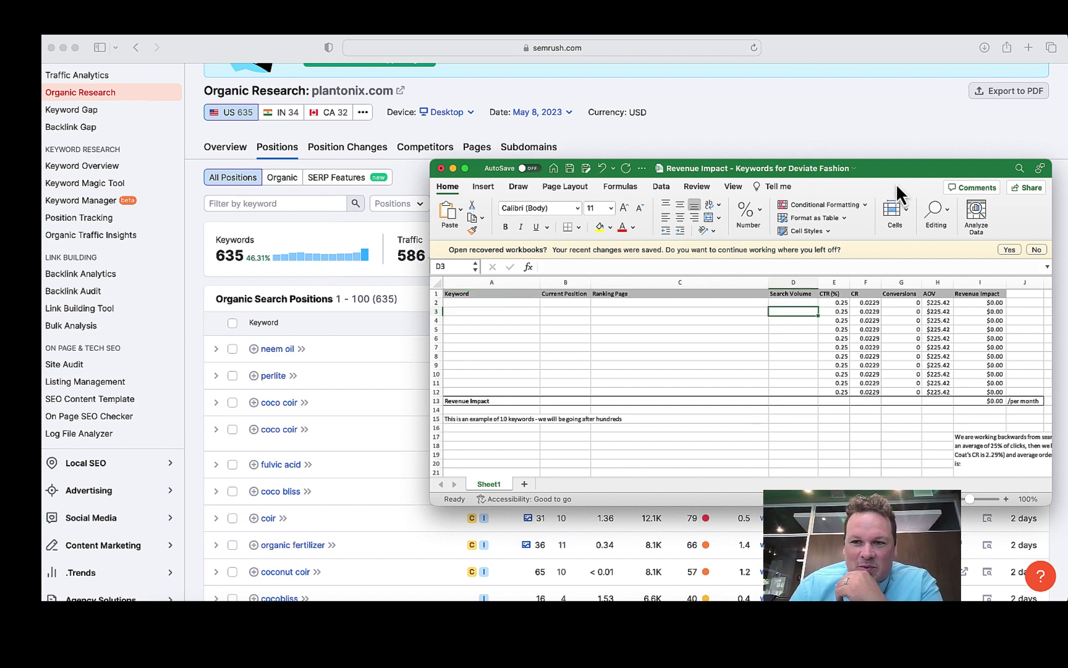
pyautogui.moveTo(896, 183); pyautogui.dragTo(475, 218)
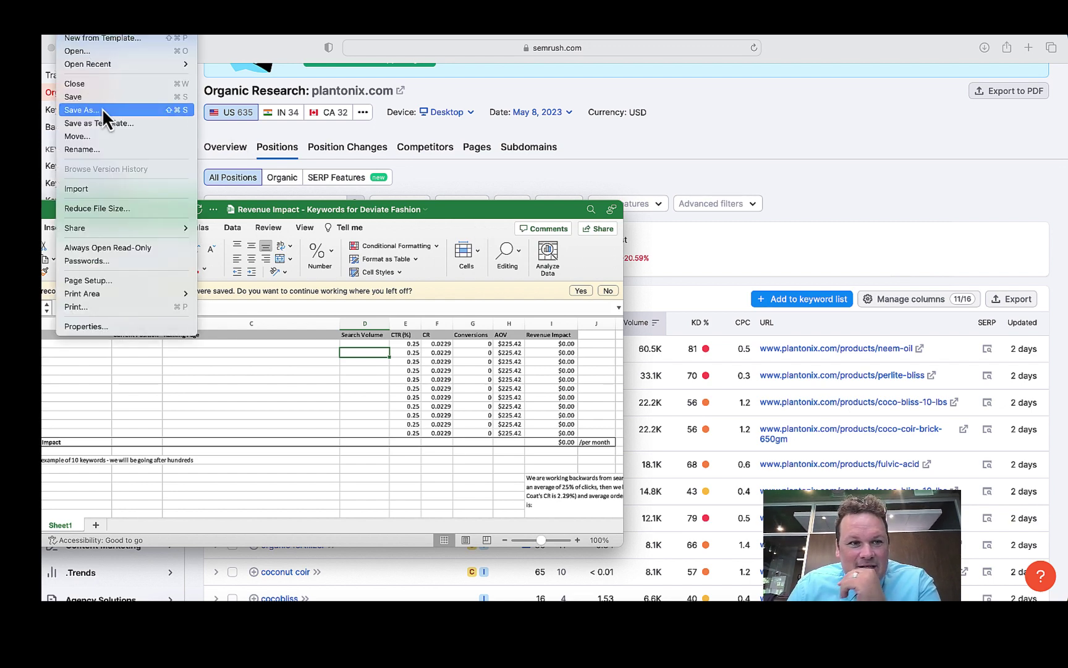
# Step: Save the workbook to Downloads as 'Revenue Impact - Keywords for Plantonix'
pyautogui.click(110, 112)
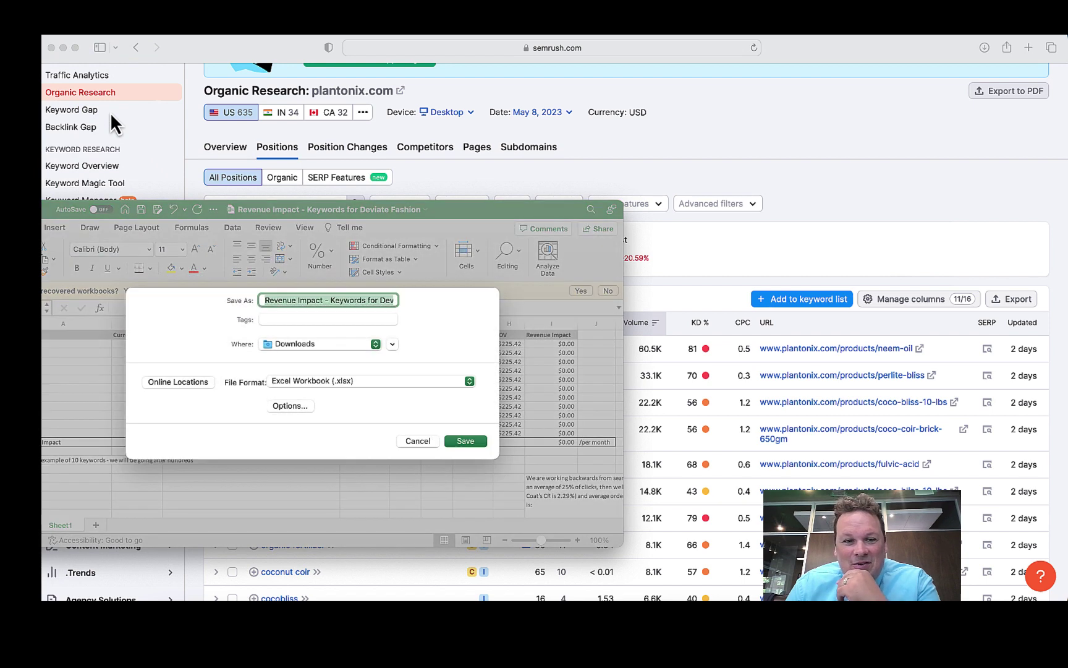
pyautogui.click(383, 303)
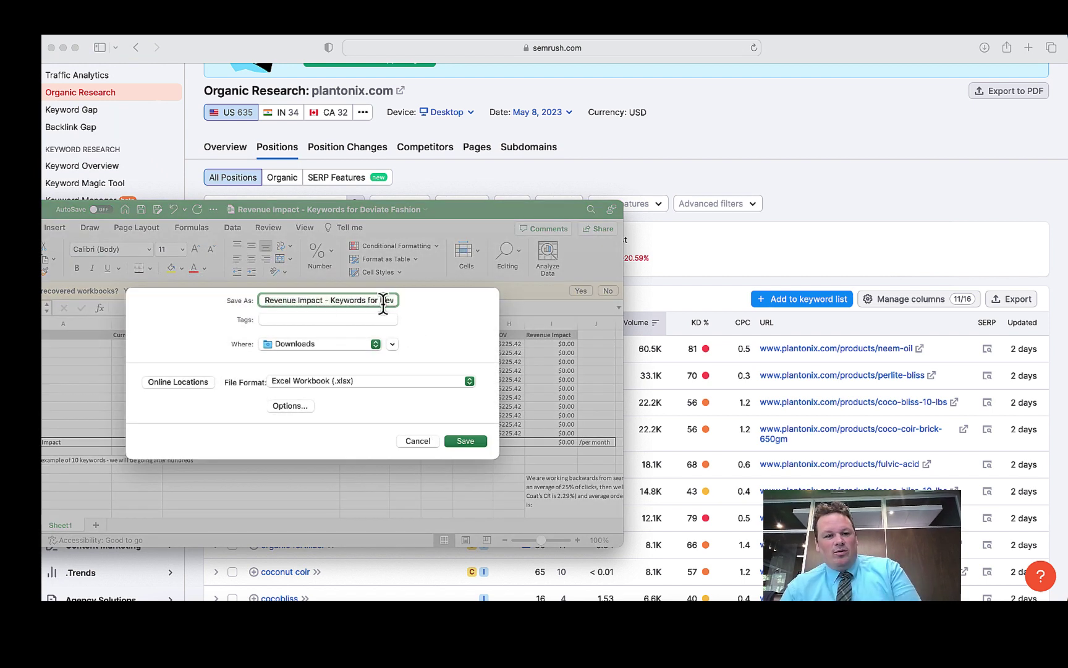
pyautogui.hotkey('shift', 'End')
pyautogui.press('BackSpace')
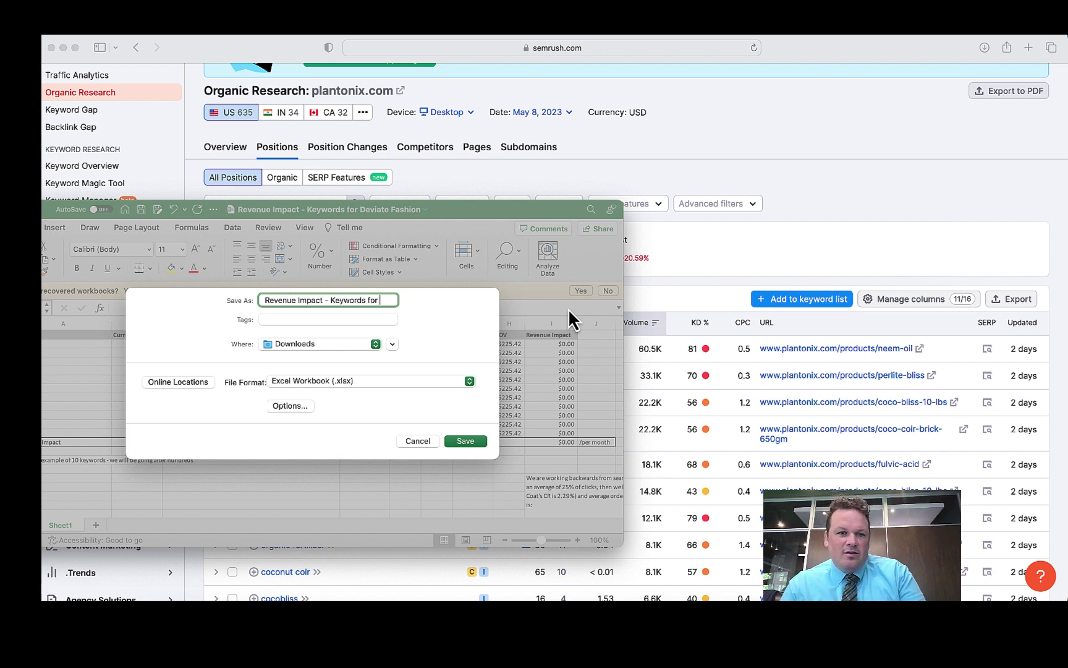
pyautogui.write('Plat')
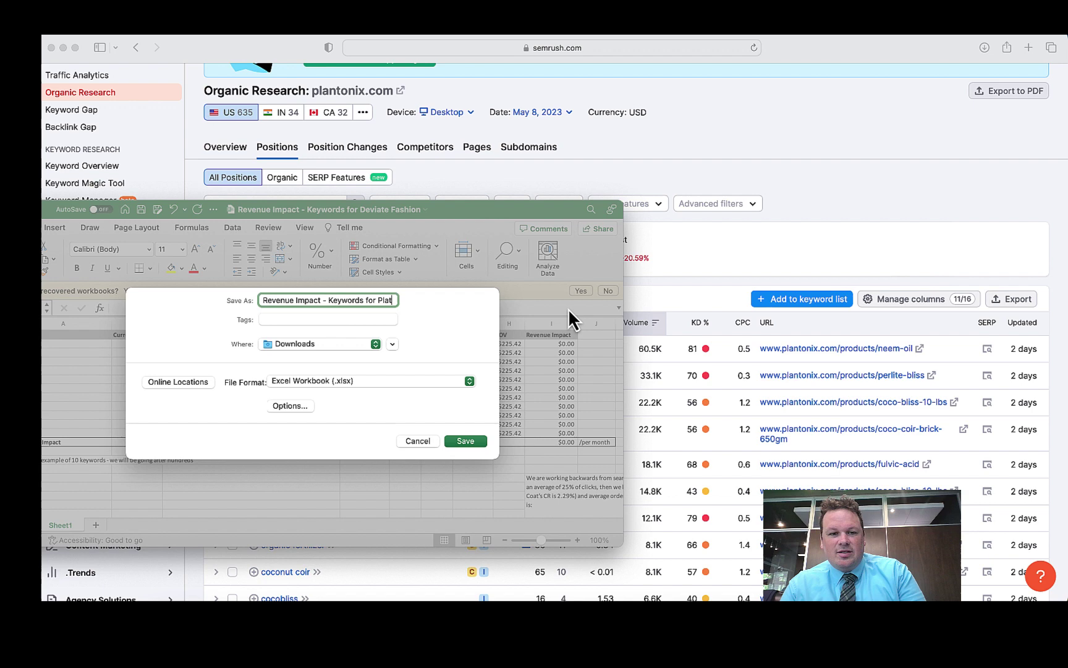
pyautogui.write('tonix')
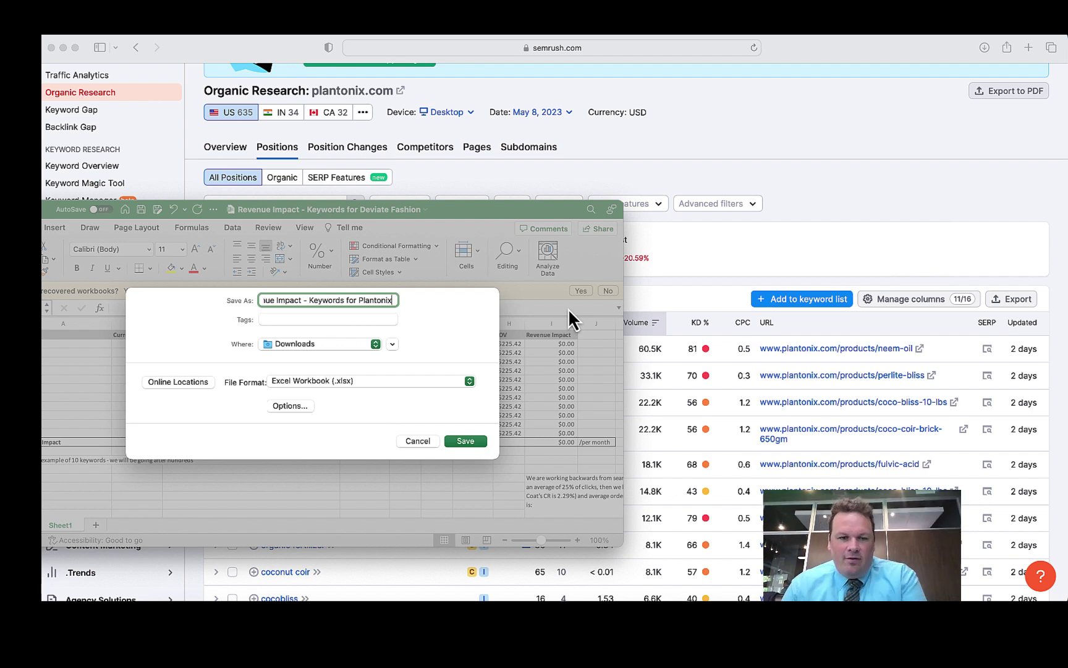
pyautogui.press('Return')
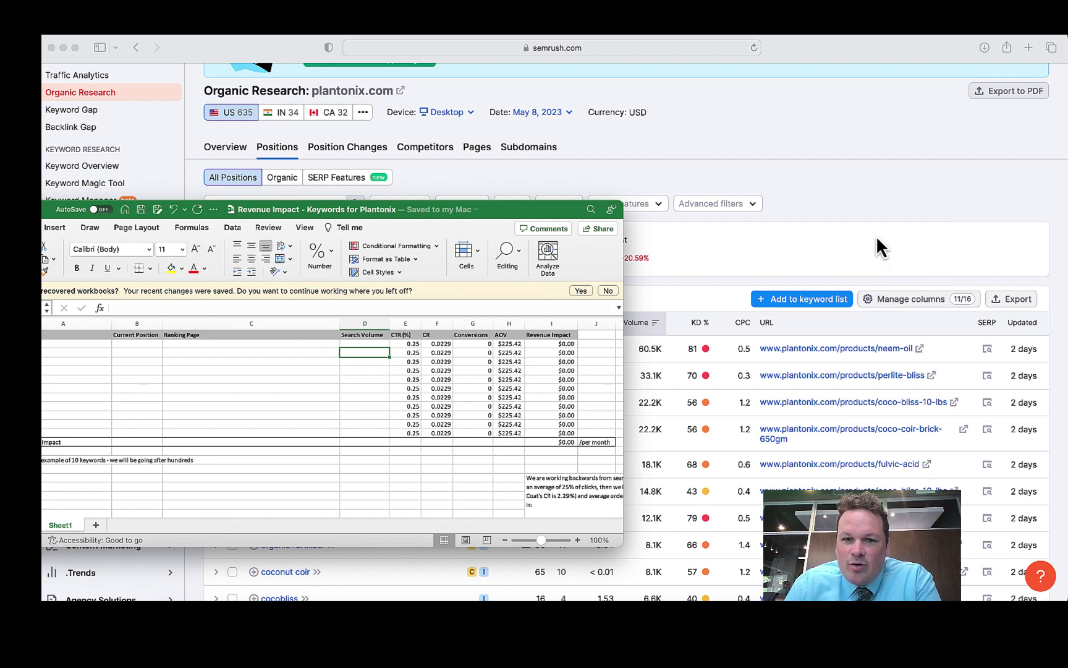
# Step: Bring the plantonix.com Semrush positions report forward and select the third-row keyword 'coco coir'
pyautogui.moveTo(568, 204); pyautogui.dragTo(558, 52)
pyautogui.click(769, 176)
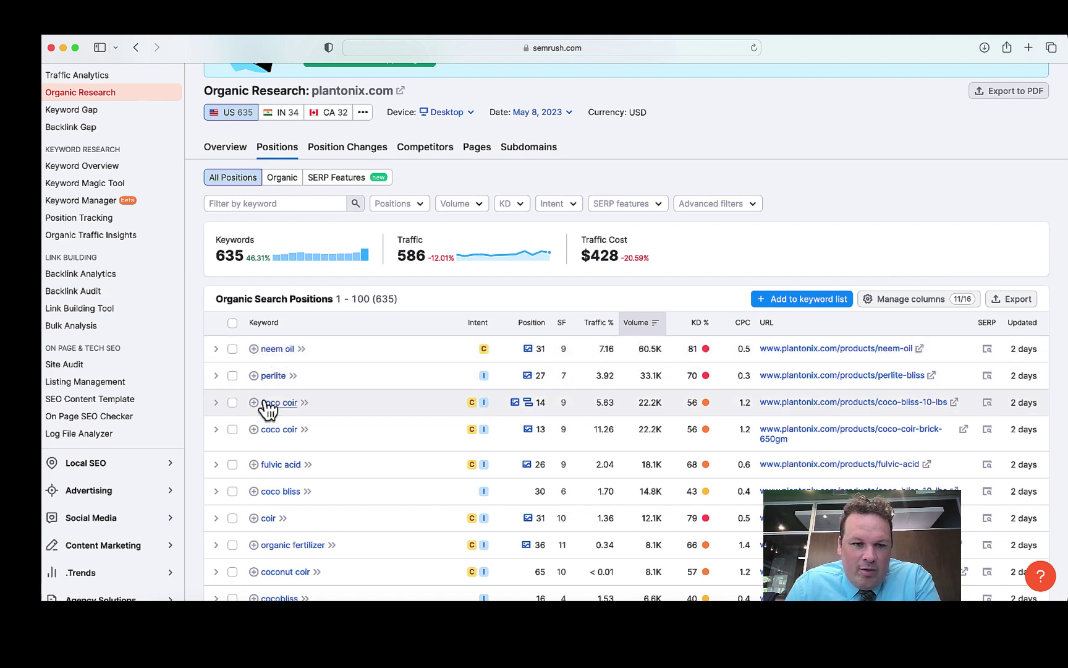
pyautogui.moveTo(257, 397); pyautogui.dragTo(300, 403)
pyautogui.press('super+c')
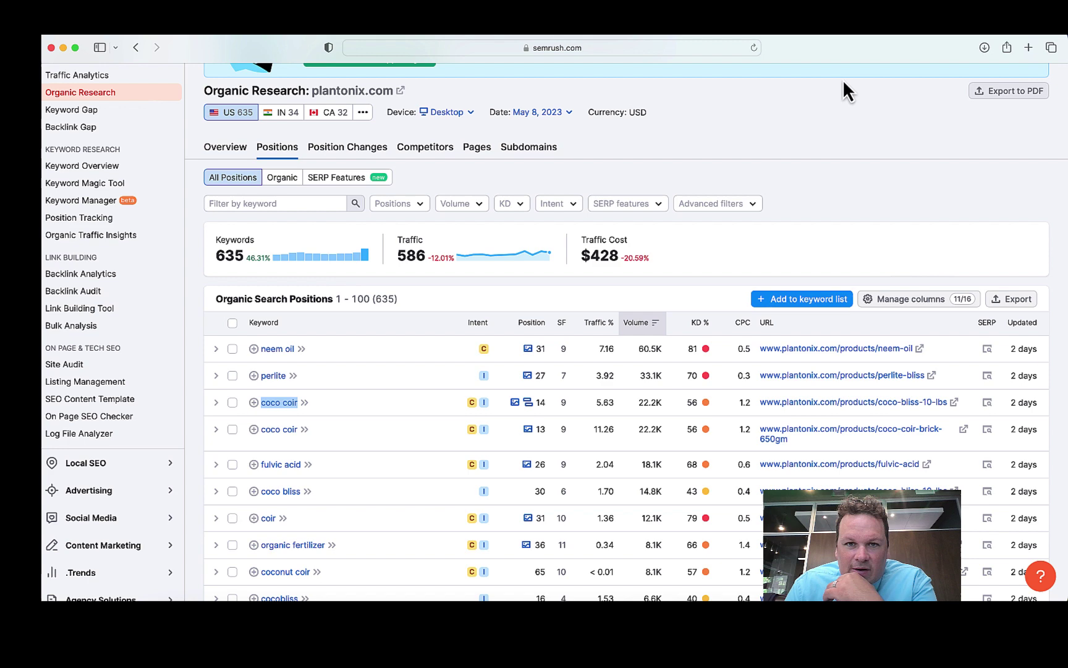
# Step: Paste 'coco coir' into A2 and enter current position 13 in B2
pyautogui.press('super+Tab')
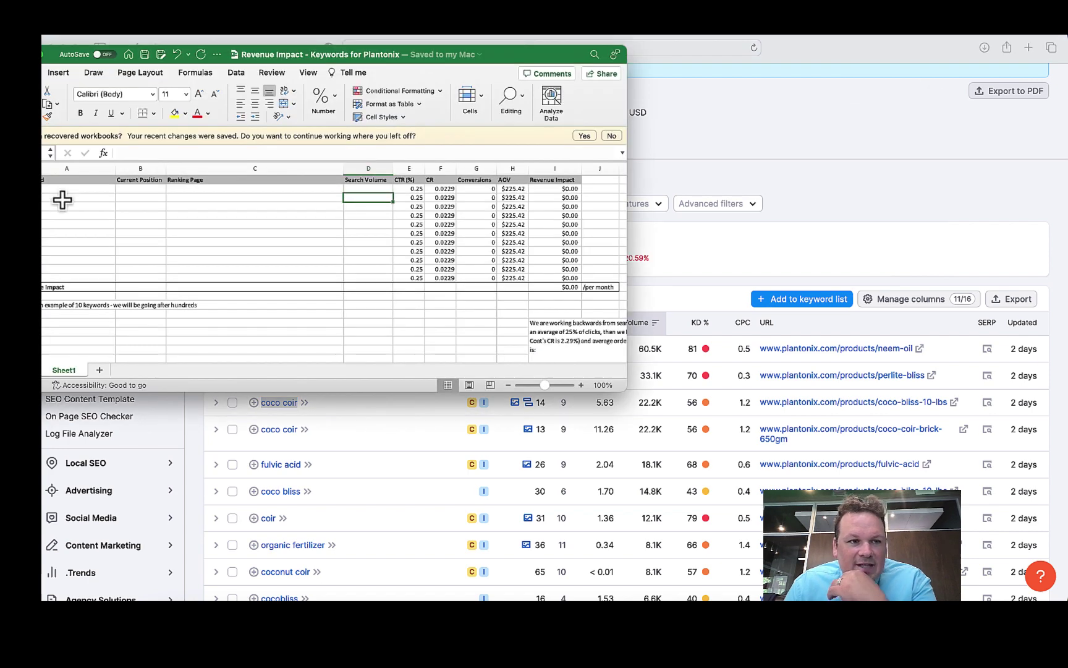
pyautogui.doubleClick(65, 192)
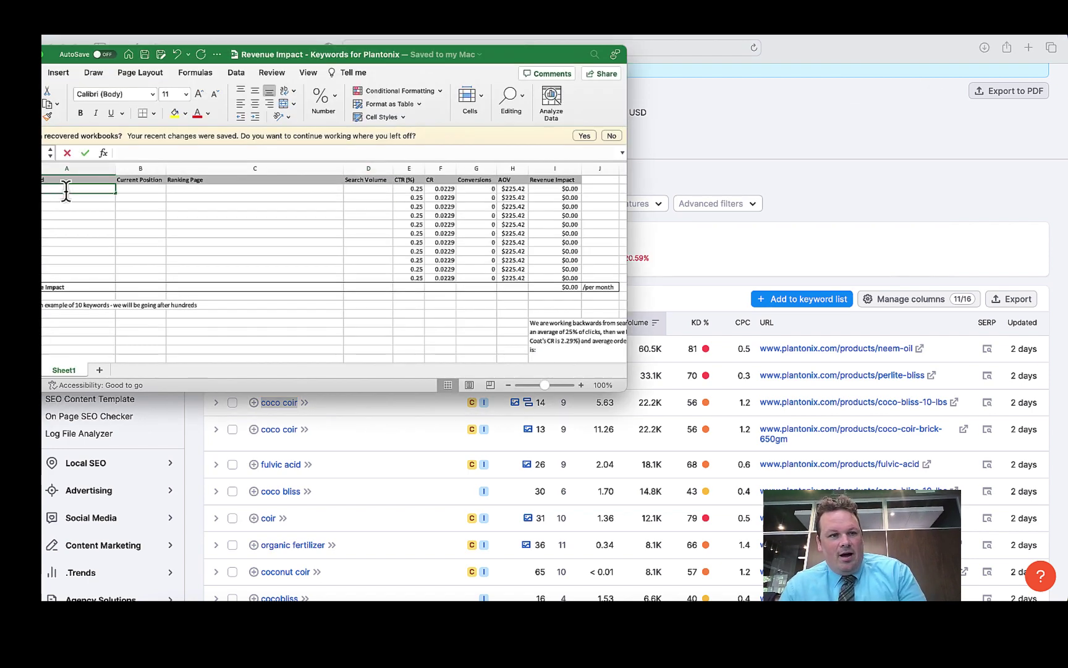
pyautogui.press('super+v')
pyautogui.click(149, 191)
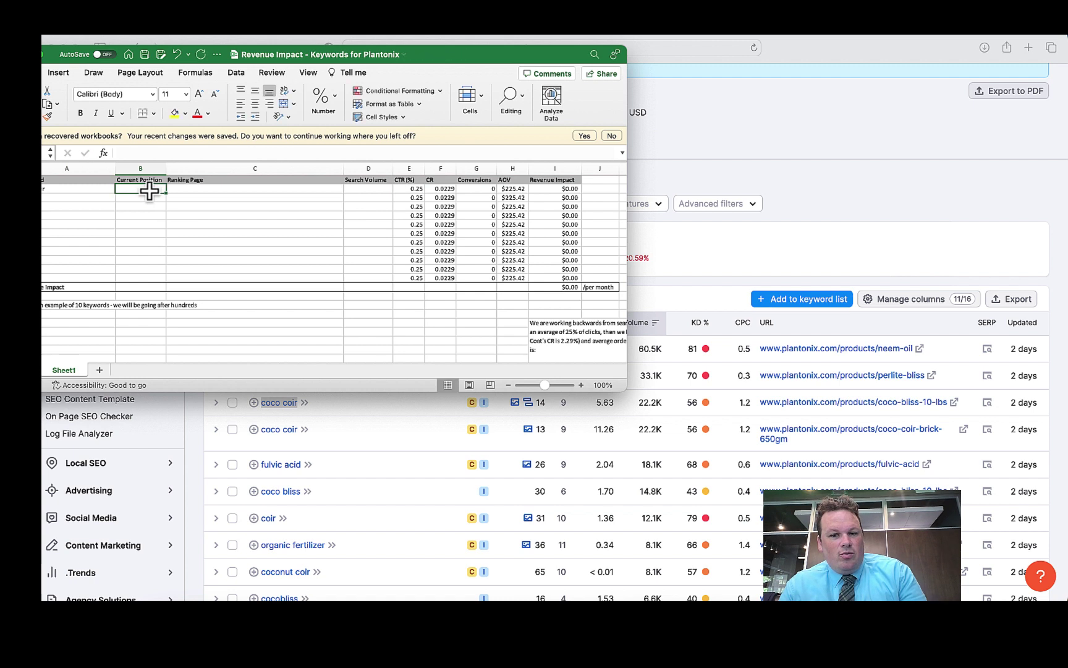
pyautogui.write('13')
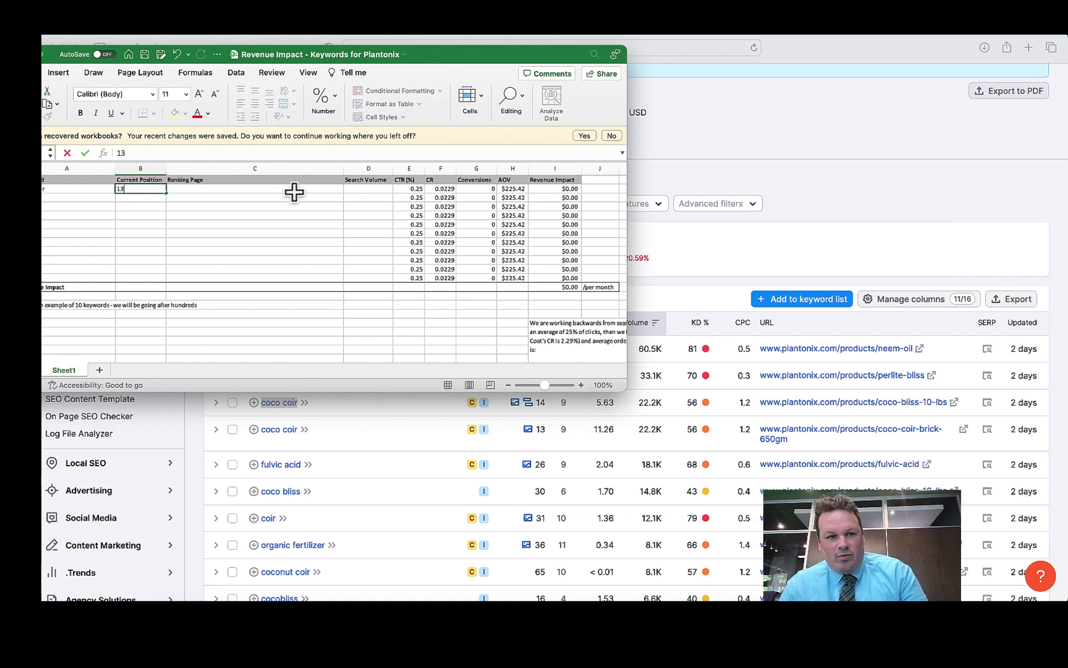
pyautogui.click(293, 191)
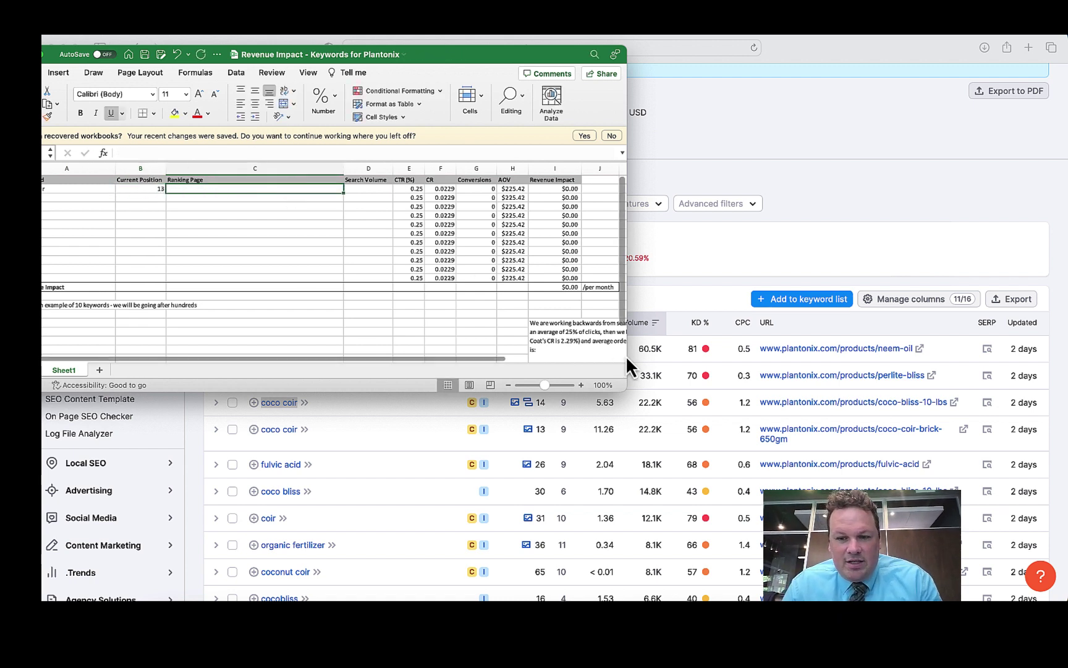
pyautogui.click(821, 439)
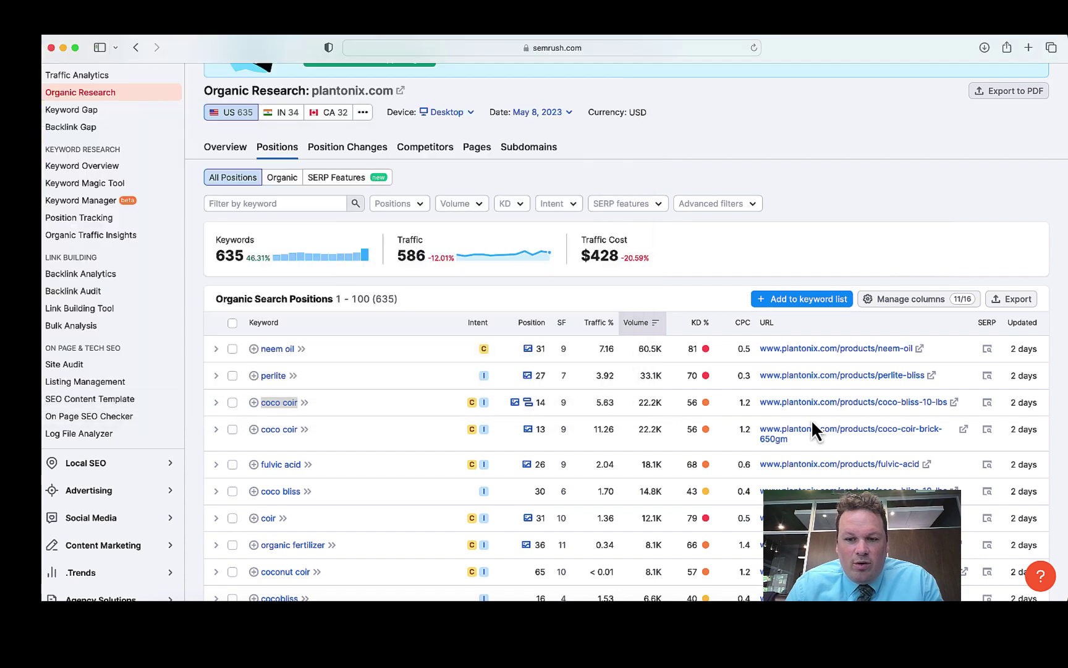
# Step: Open the coco-bliss-10-lbs ranking page in a new Safari tab
pyautogui.rightClick(762, 402)
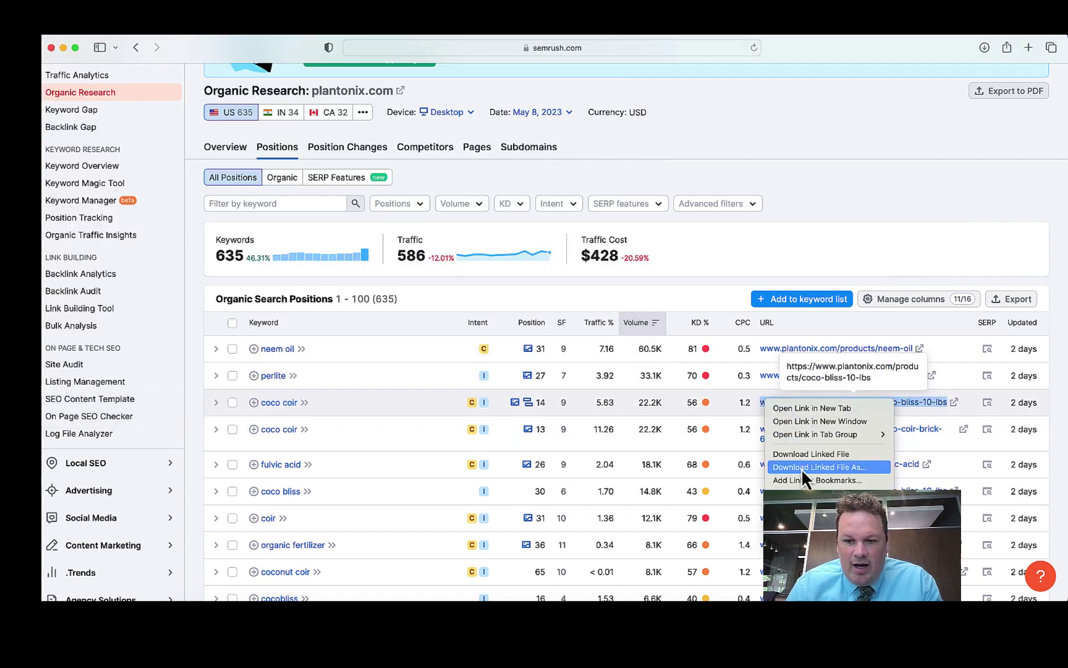
pyautogui.click(952, 402)
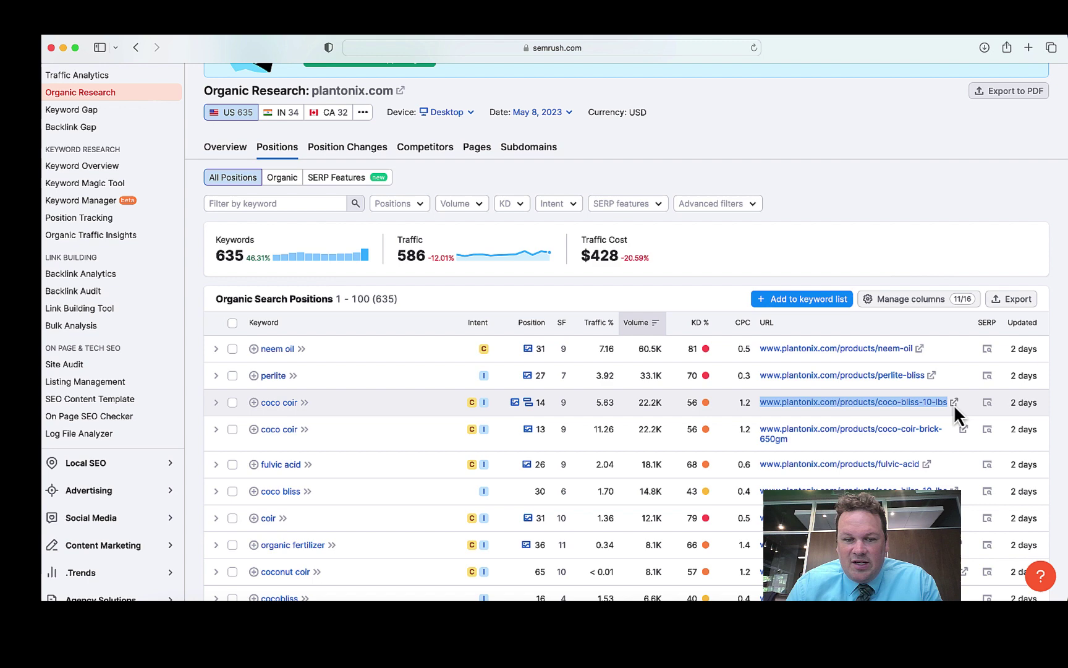
pyautogui.click(954, 402)
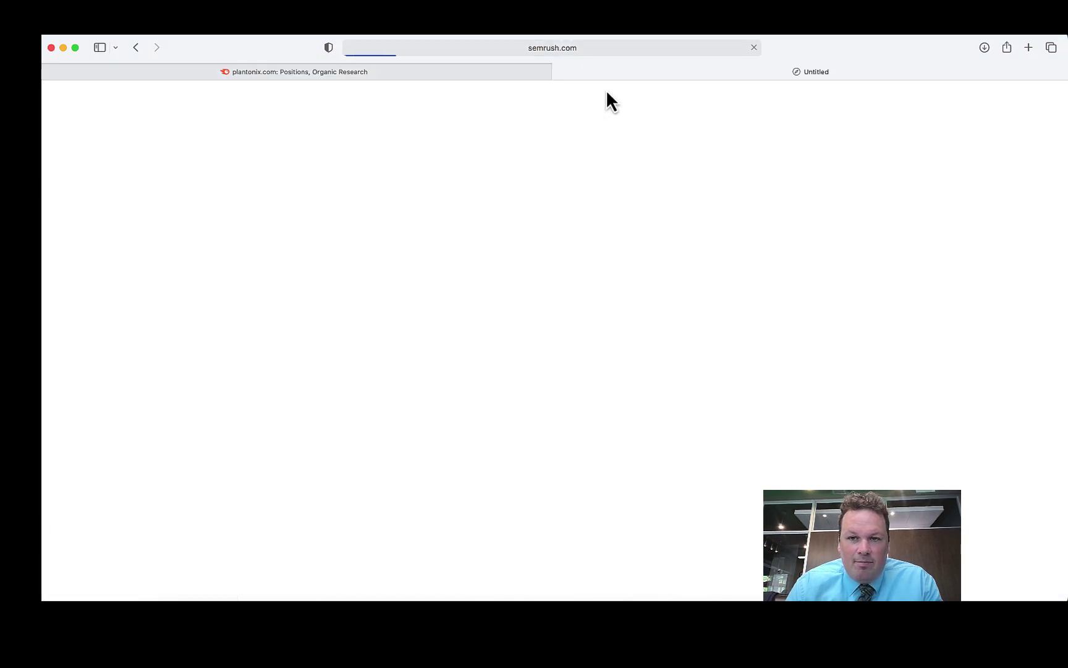
pyautogui.click(480, 74)
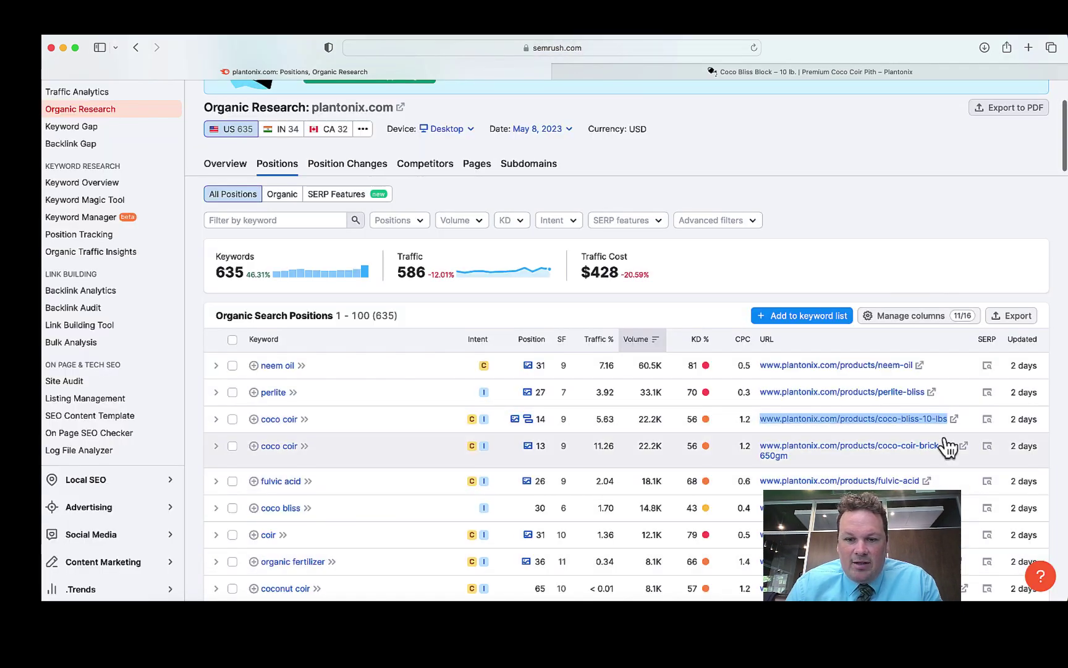
pyautogui.click(758, 79)
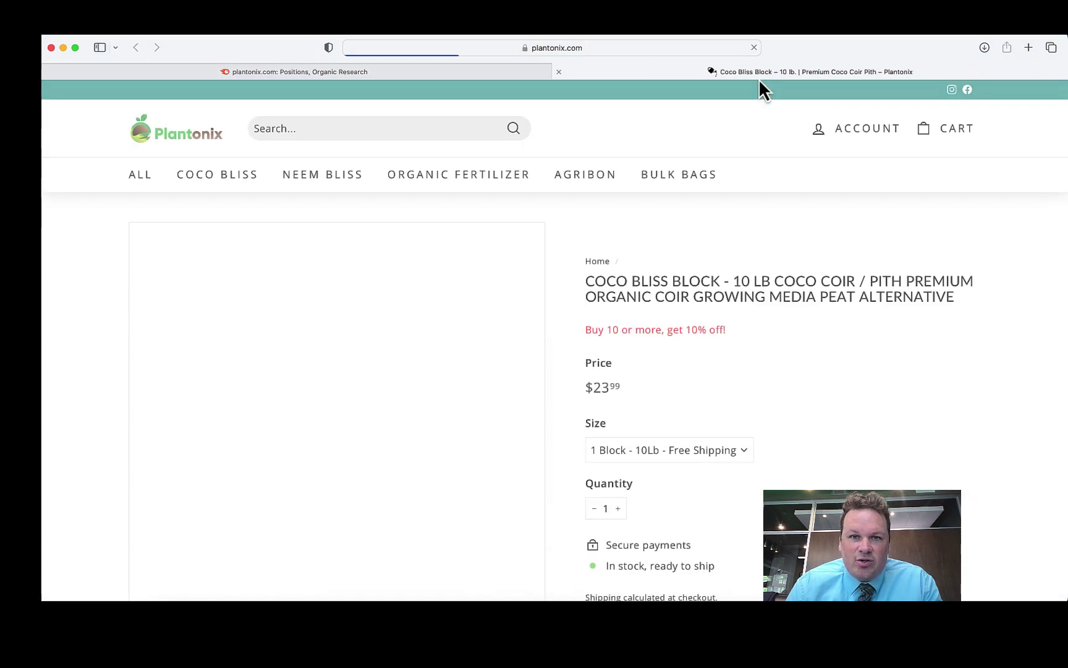
# Step: Copy the Coco Bliss Block page URL into Ranking Page cell C2
pyautogui.click(597, 48)
pyautogui.press('super+c')
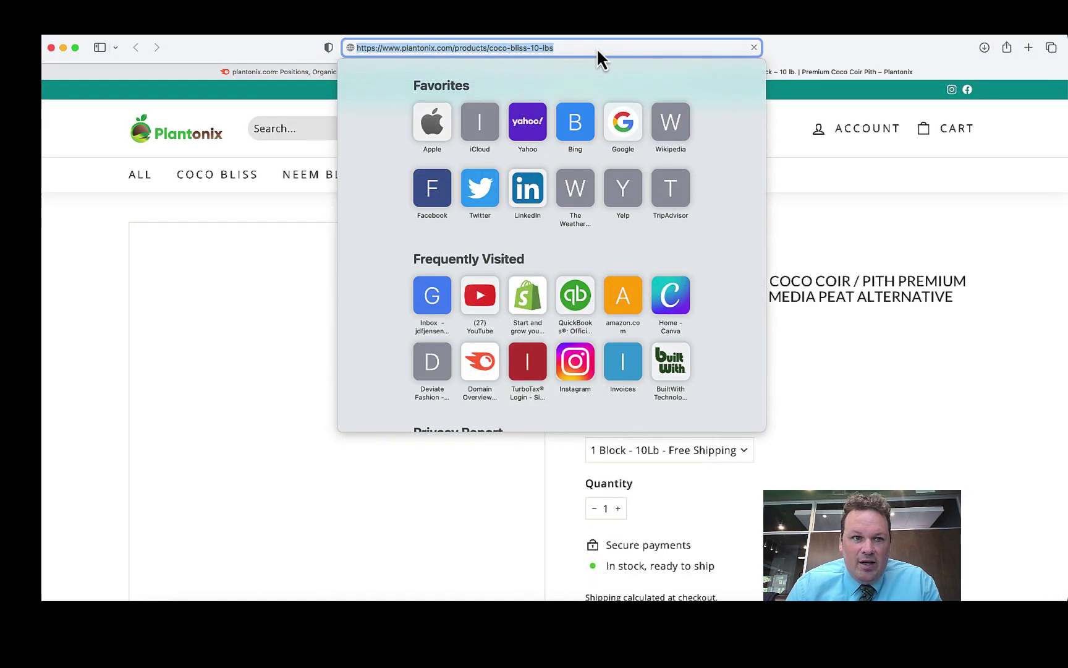
pyautogui.click(45, 244)
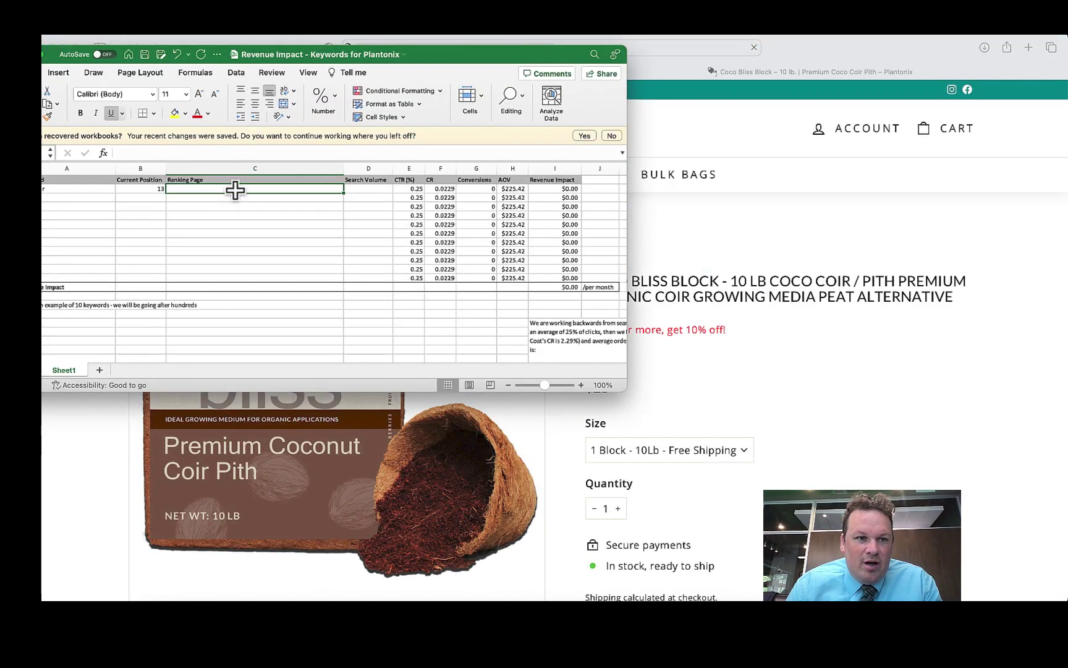
pyautogui.press('super+v')
pyautogui.press('Return')
pyautogui.click(901, 251)
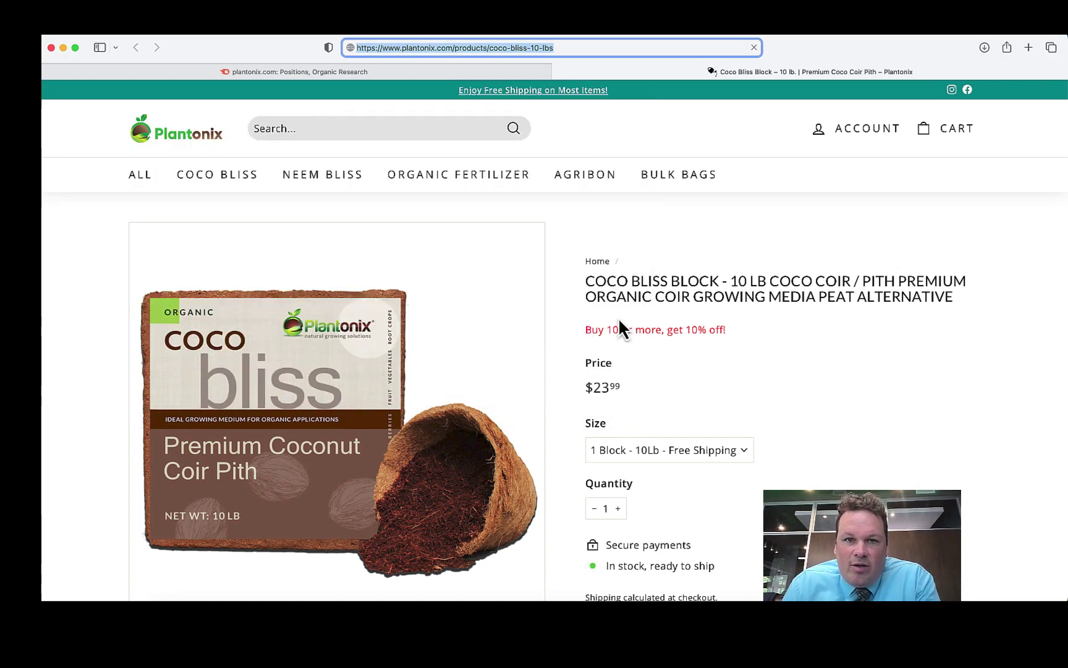
pyautogui.click(479, 71)
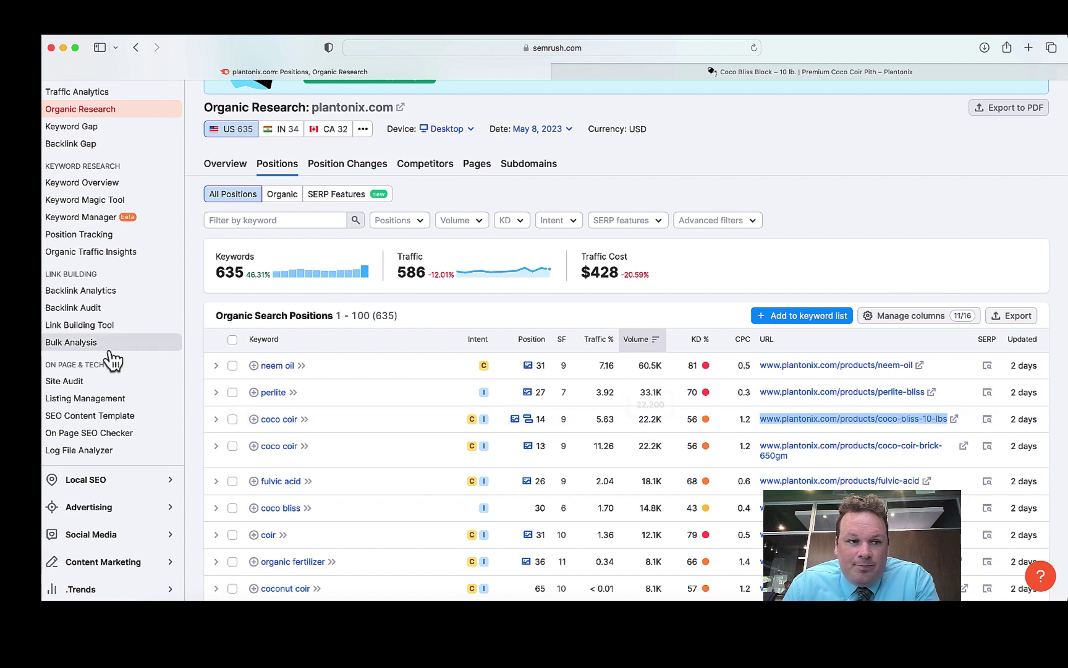
# Step: Enter 22200 as coco coir's search volume in D2
pyautogui.press('super+Tab')
pyautogui.click(379, 191)
pyautogui.write('22')
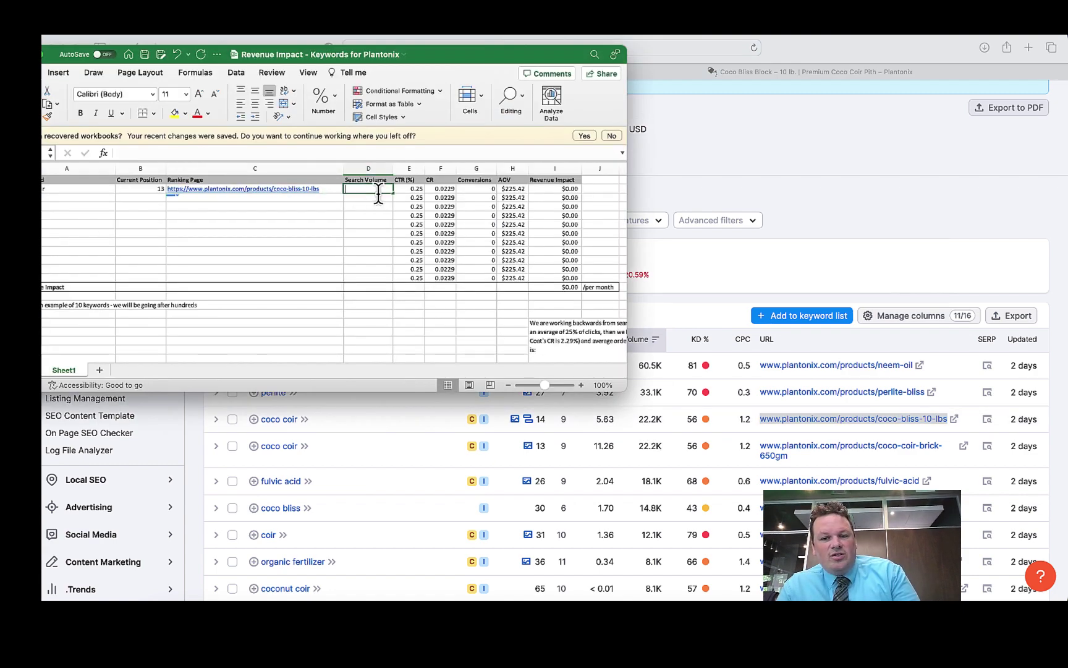
pyautogui.write('2')
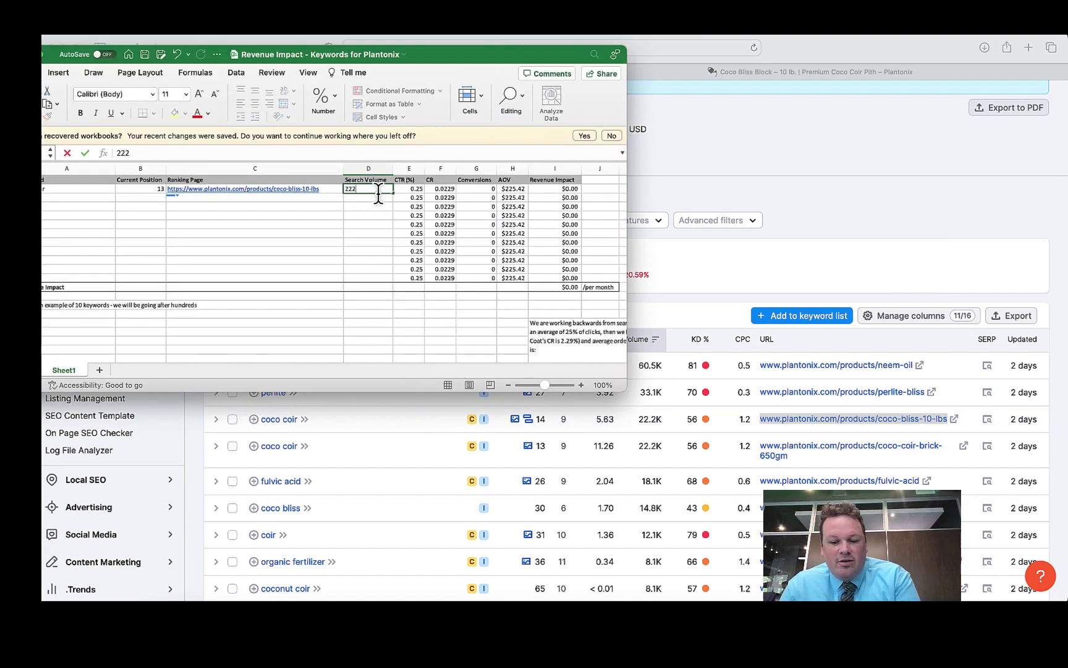
pyautogui.write('00')
pyautogui.press('Return')
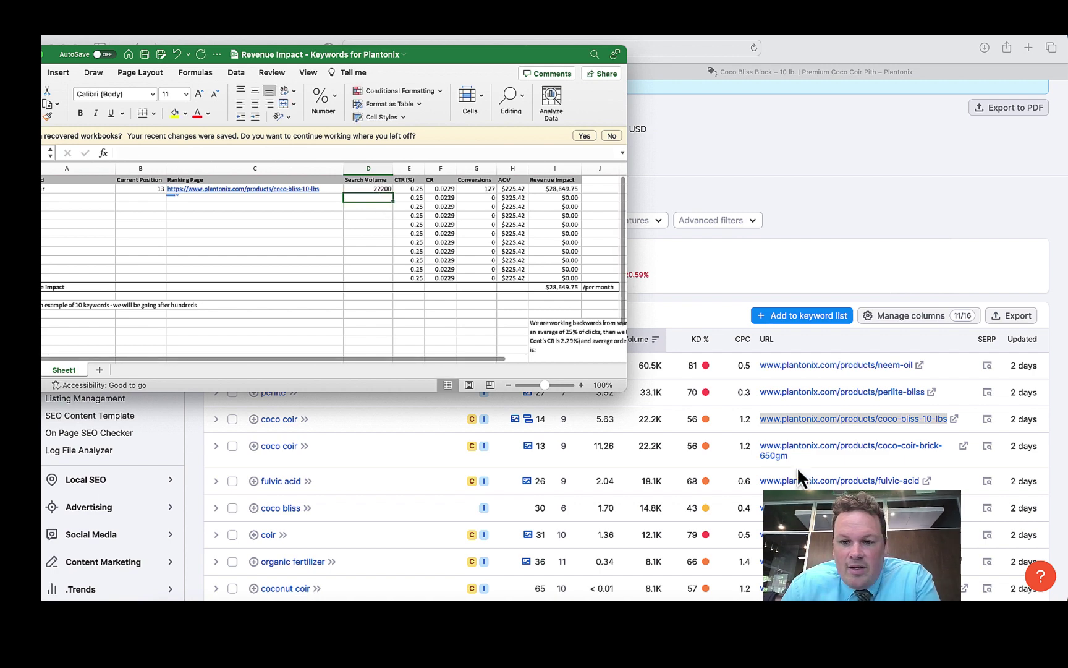
pyautogui.click(731, 452)
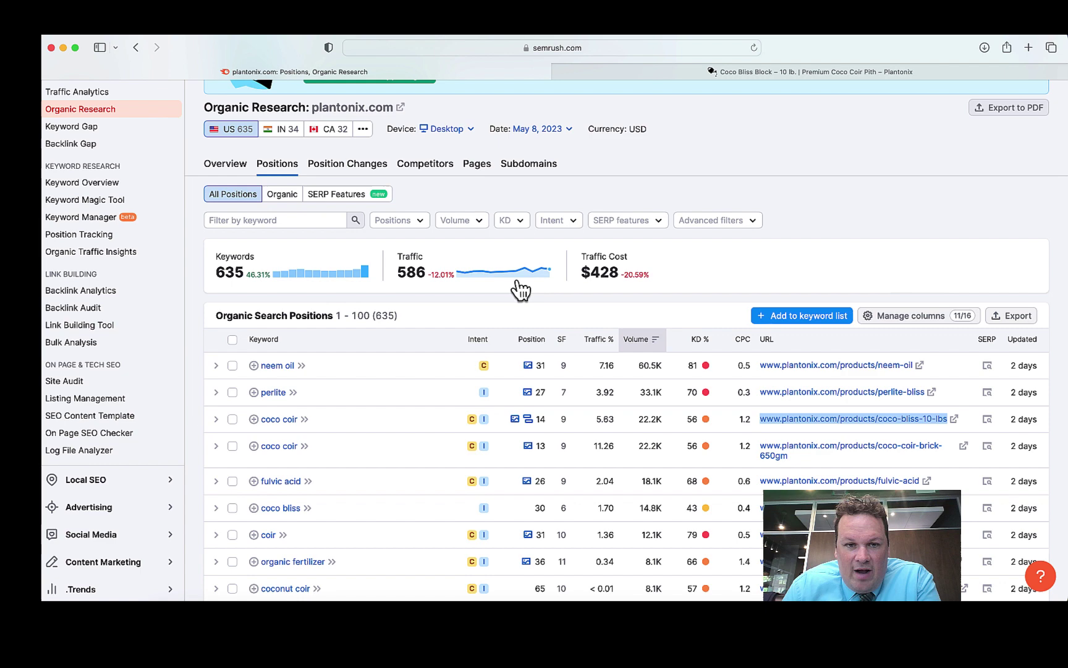
# Step: Search 'google search trends' in a new tab and open the Google Trends site
pyautogui.click(1029, 48)
pyautogui.write('google')
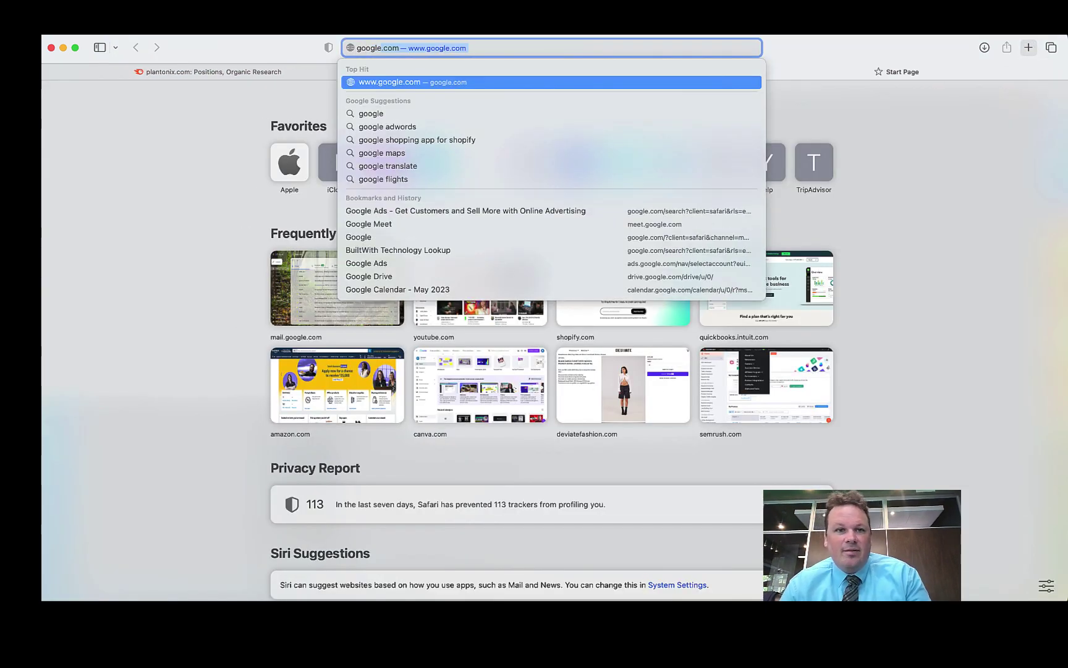
pyautogui.write(' se')
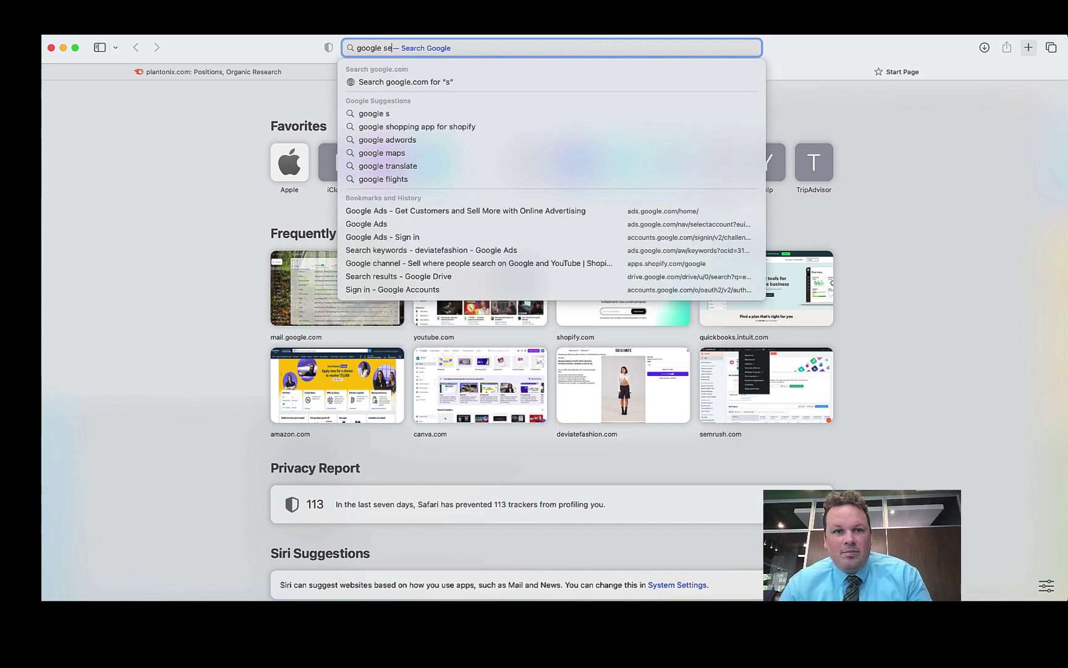
pyautogui.write('arch trends')
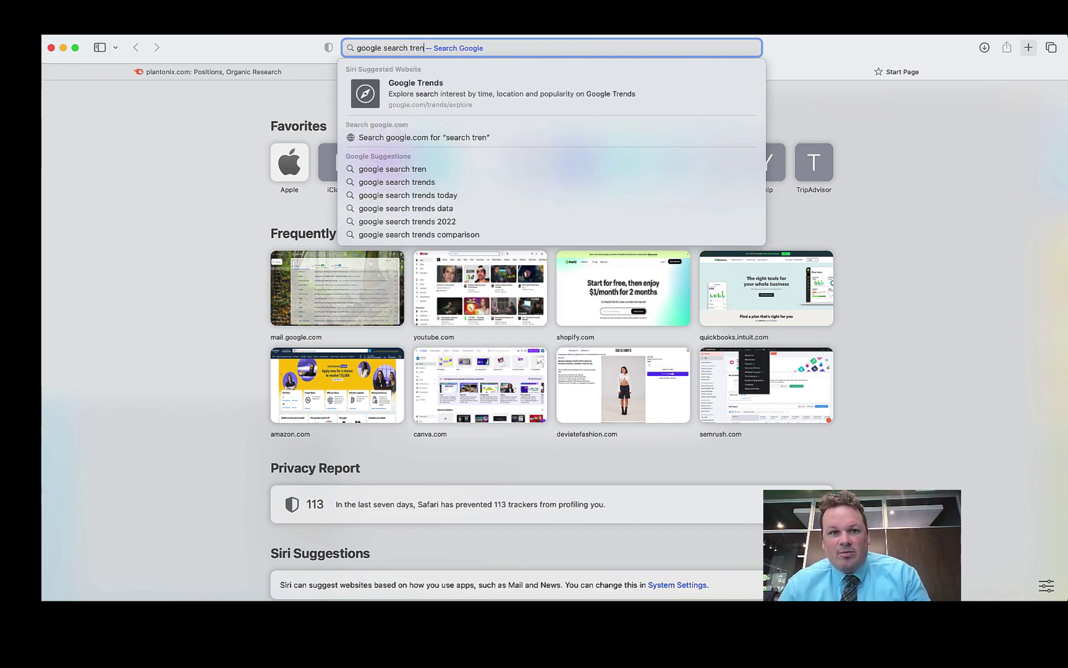
pyautogui.press('Return')
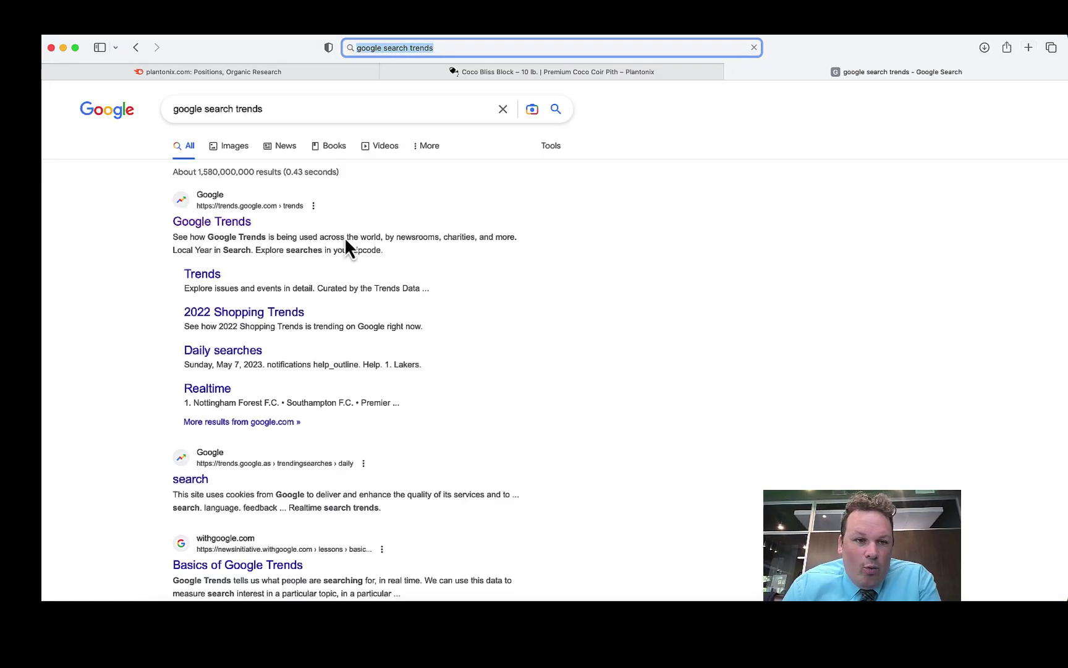
pyautogui.click(234, 224)
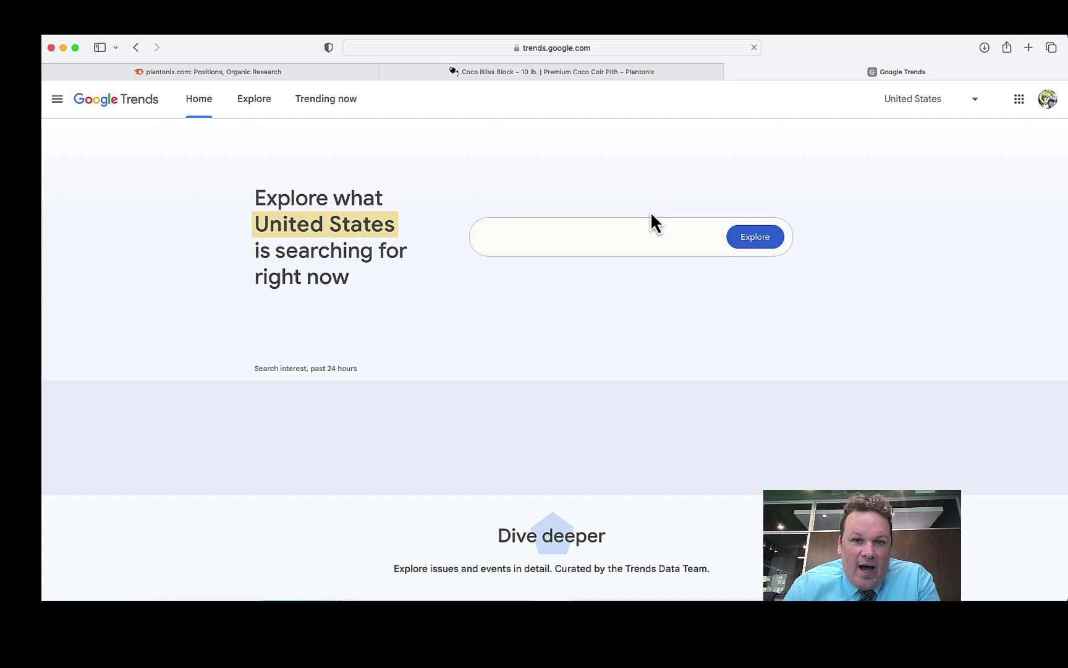
pyautogui.click(346, 72)
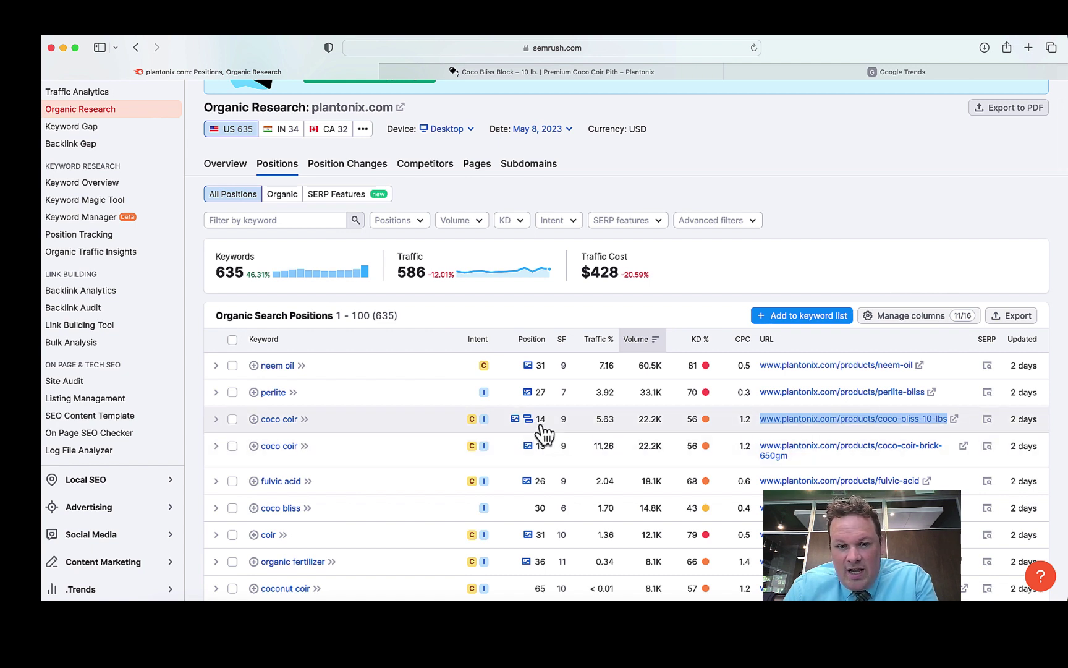
pyautogui.moveTo(529, 425)
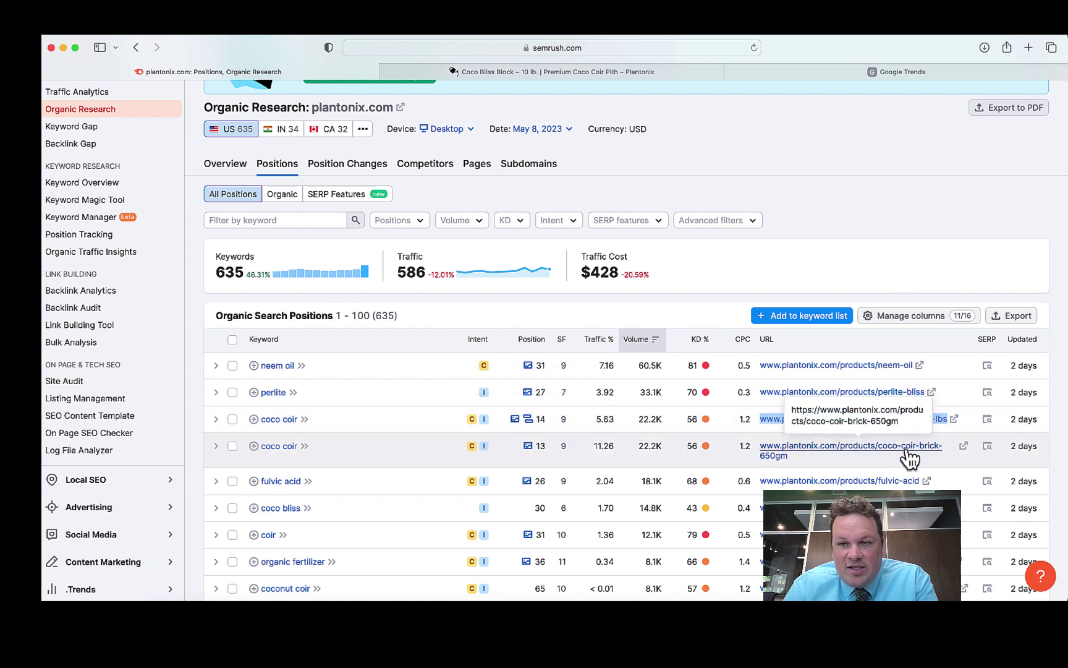
pyautogui.click(655, 71)
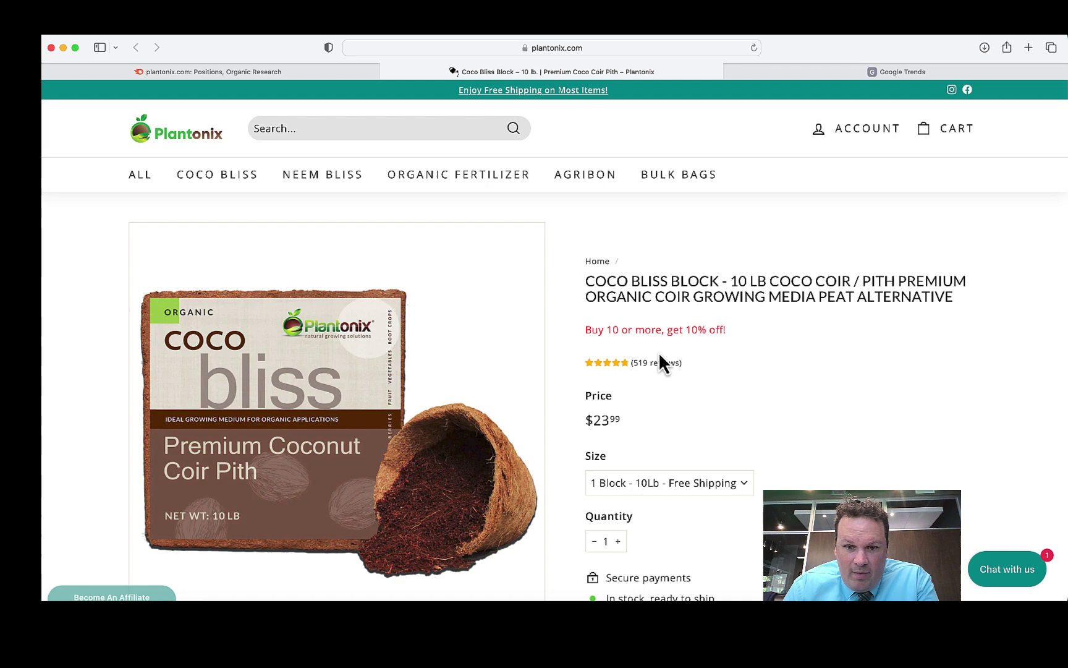
pyautogui.scroll(-3, 663, 362)
pyautogui.click(661, 328)
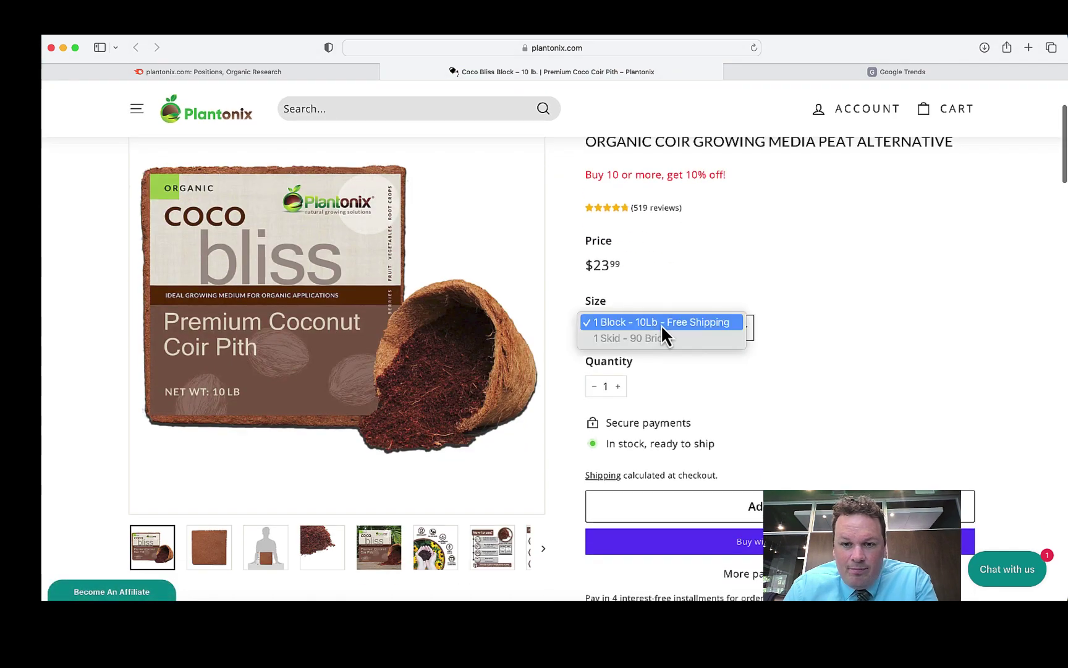
pyautogui.click(832, 375)
pyautogui.scroll(1, 575, 246)
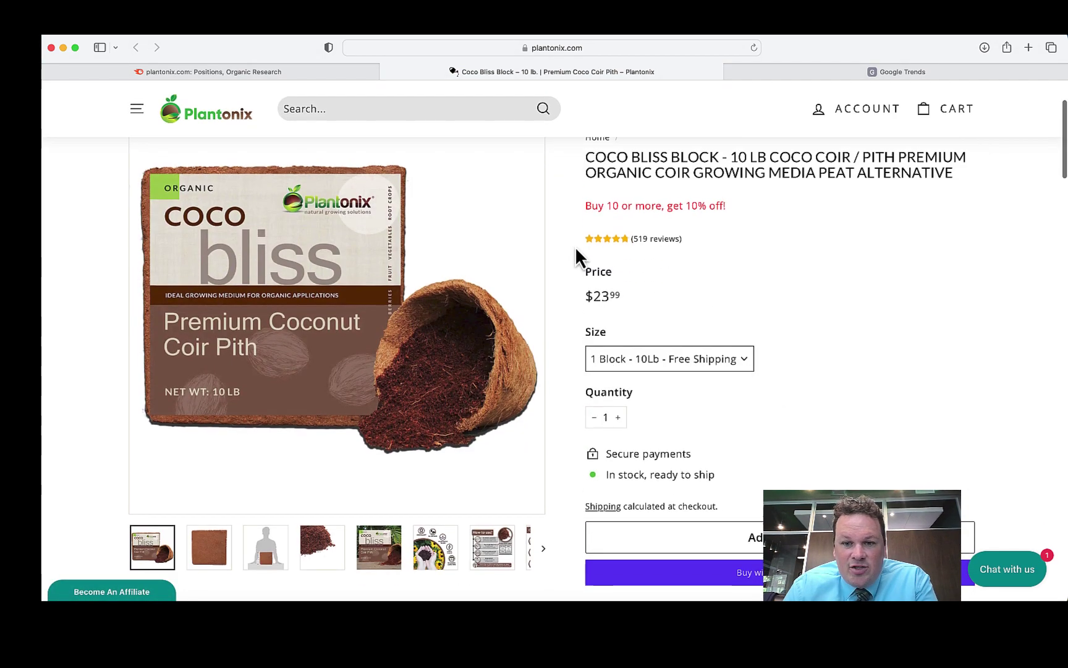
pyautogui.click(306, 75)
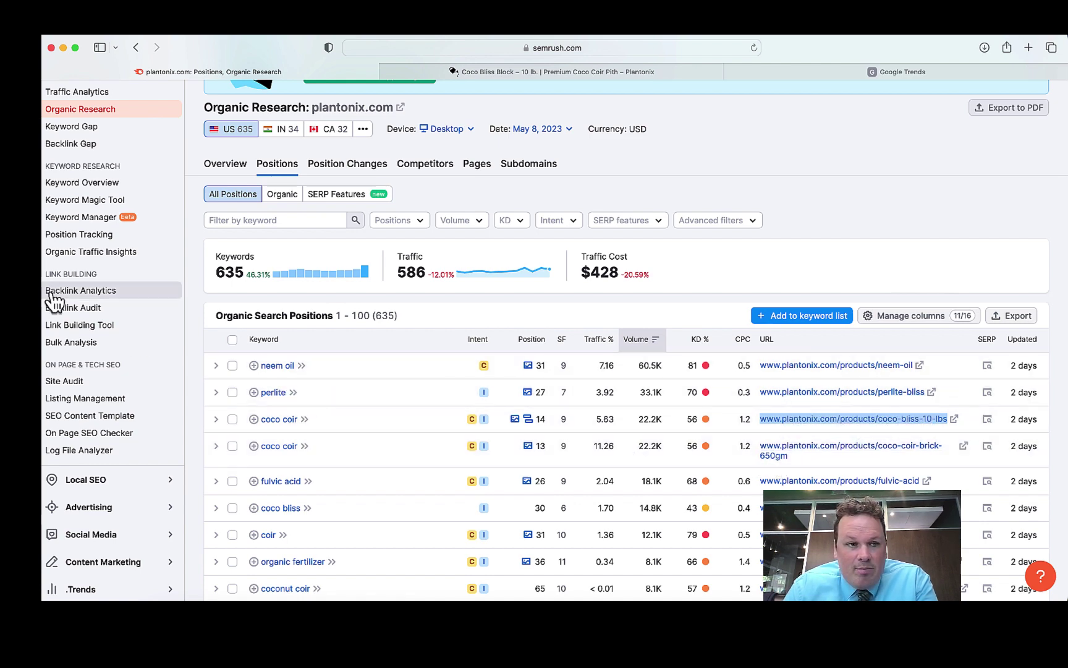
# Step: Enter 50 as coco coir's average order value in H2
pyautogui.press('super+Tab')
pyautogui.click(520, 189)
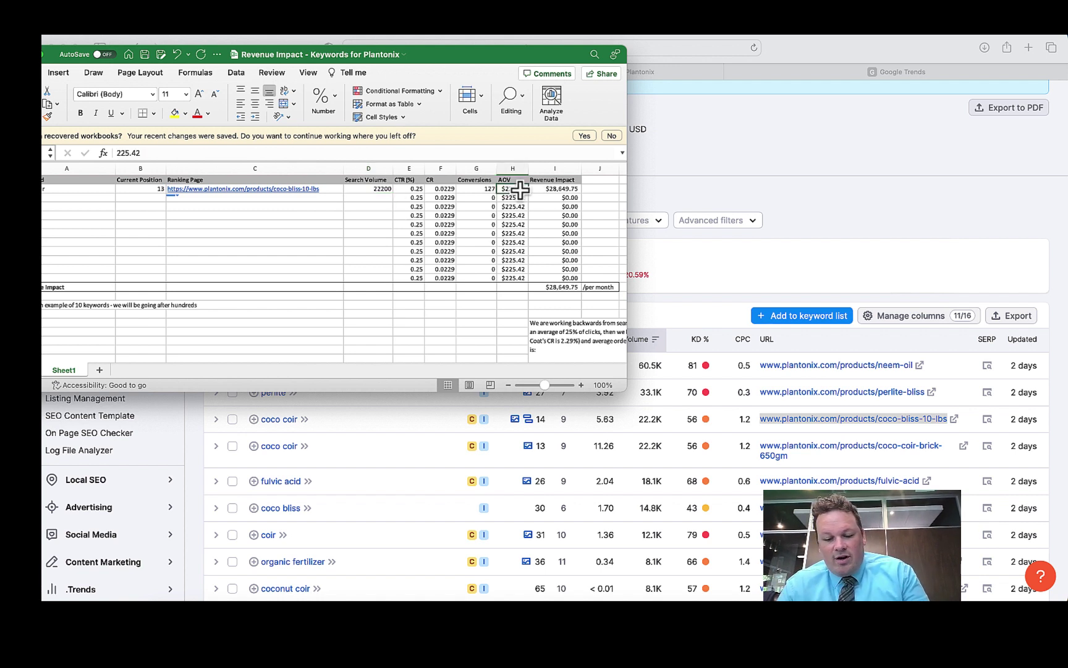
pyautogui.write('50')
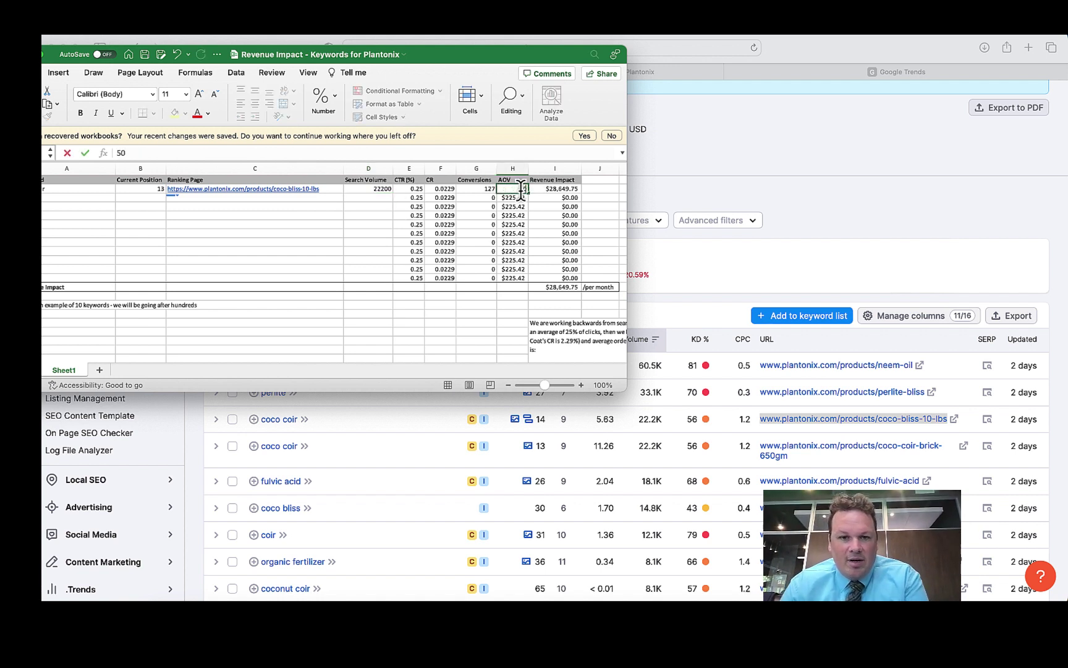
pyautogui.press('Return')
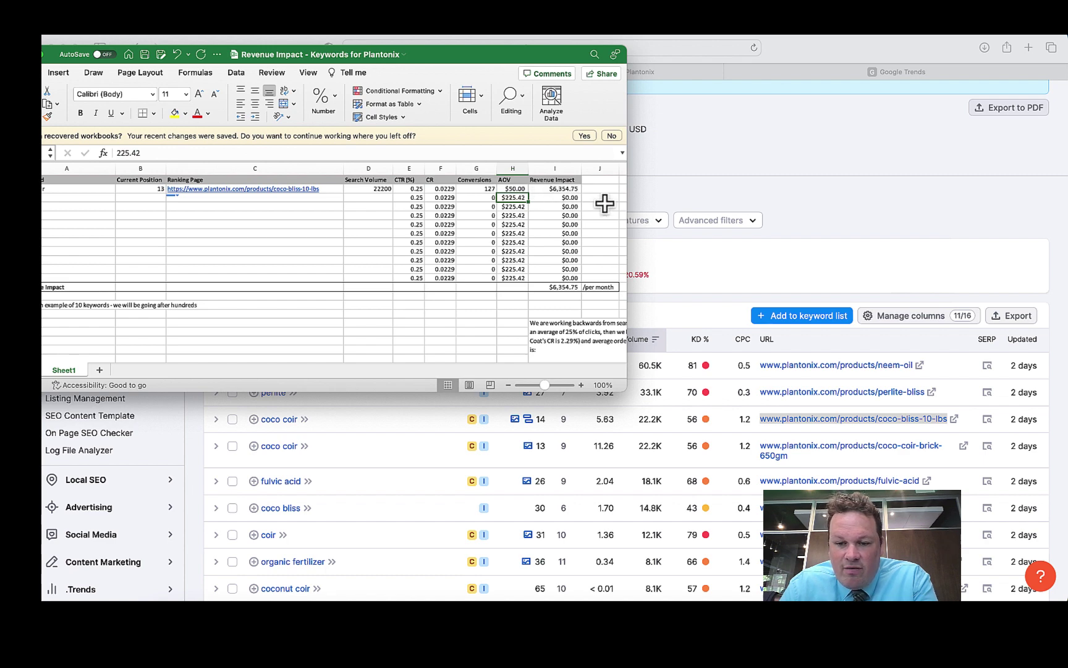
pyautogui.click(716, 298)
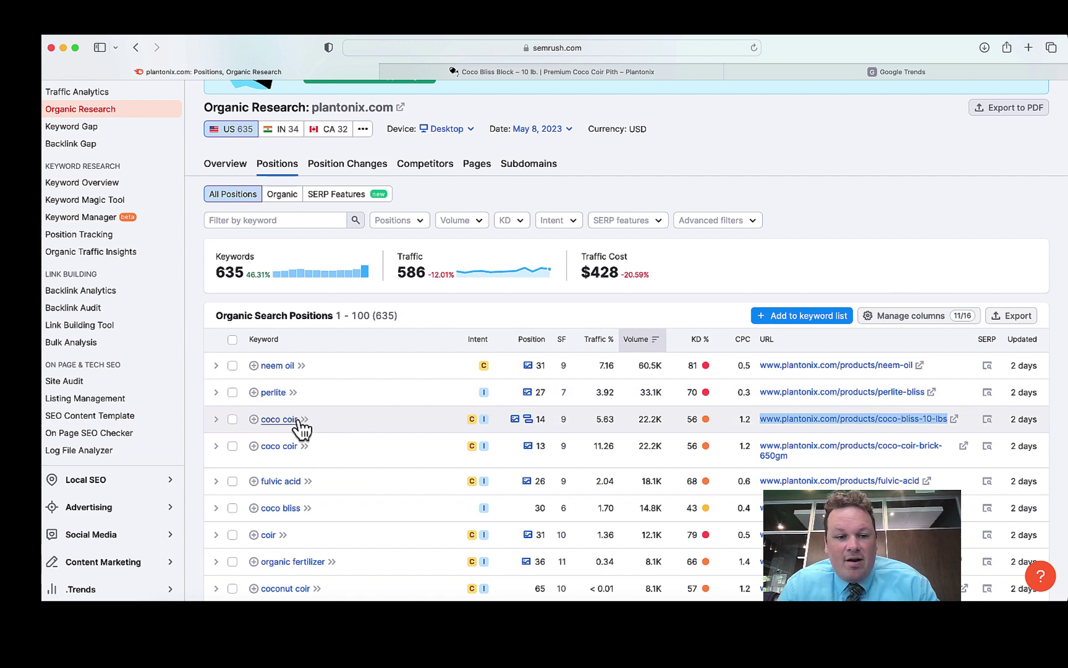
# Step: Copy 'coco coir' from Semrush and enter it as the Google Trends search keyword
pyautogui.moveTo(256, 415); pyautogui.dragTo(285, 415)
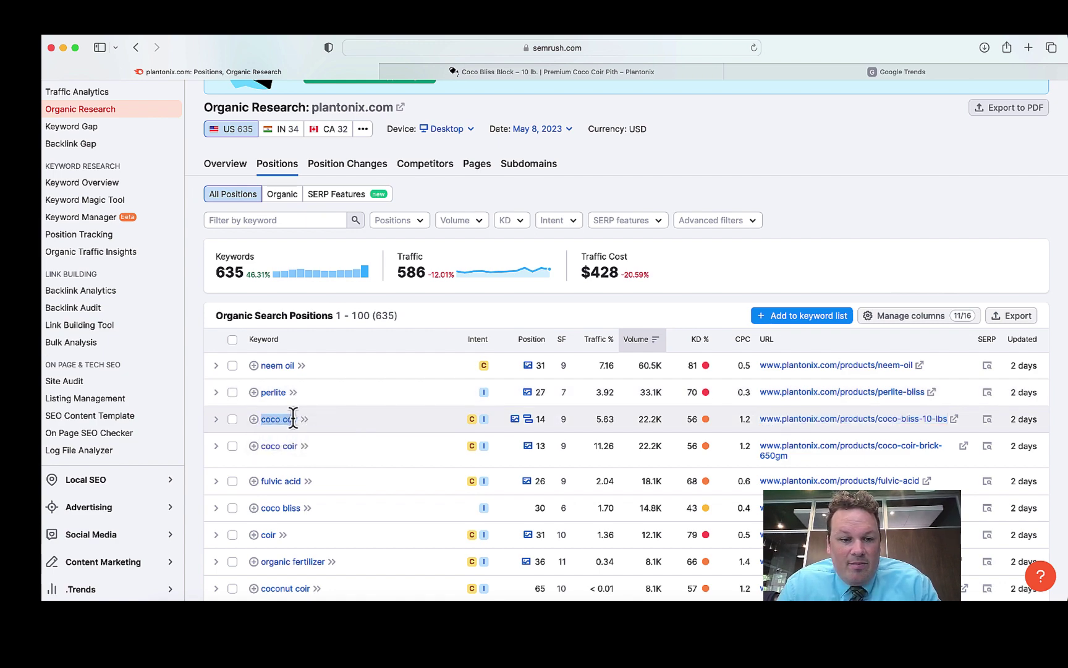
pyautogui.click(854, 74)
pyautogui.click(572, 243)
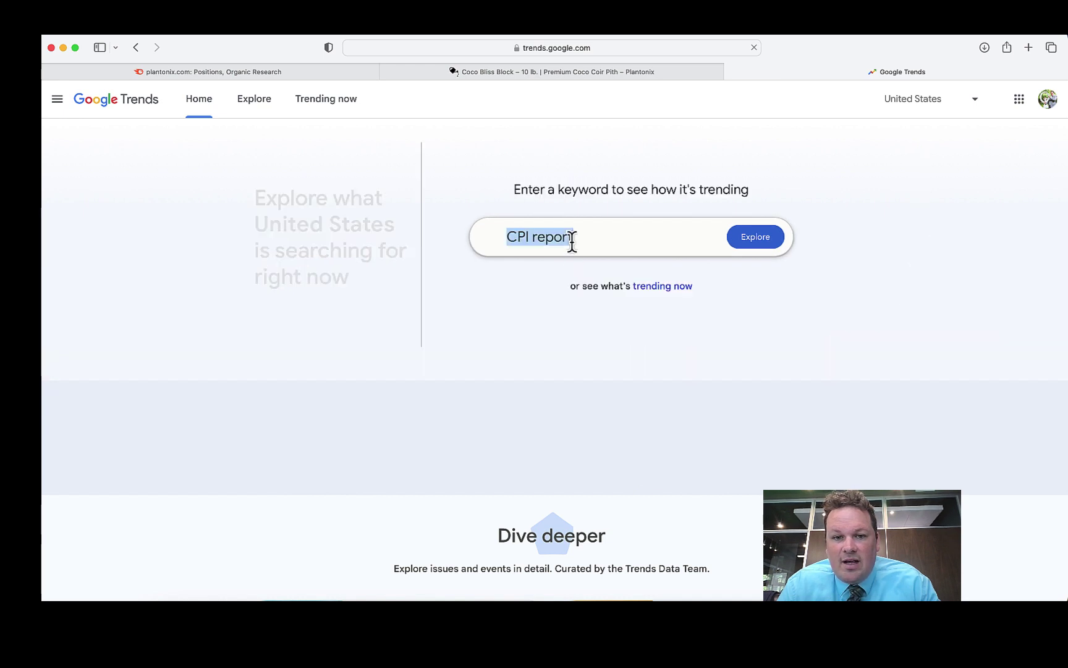
pyautogui.write('coco coir')
pyautogui.click(763, 248)
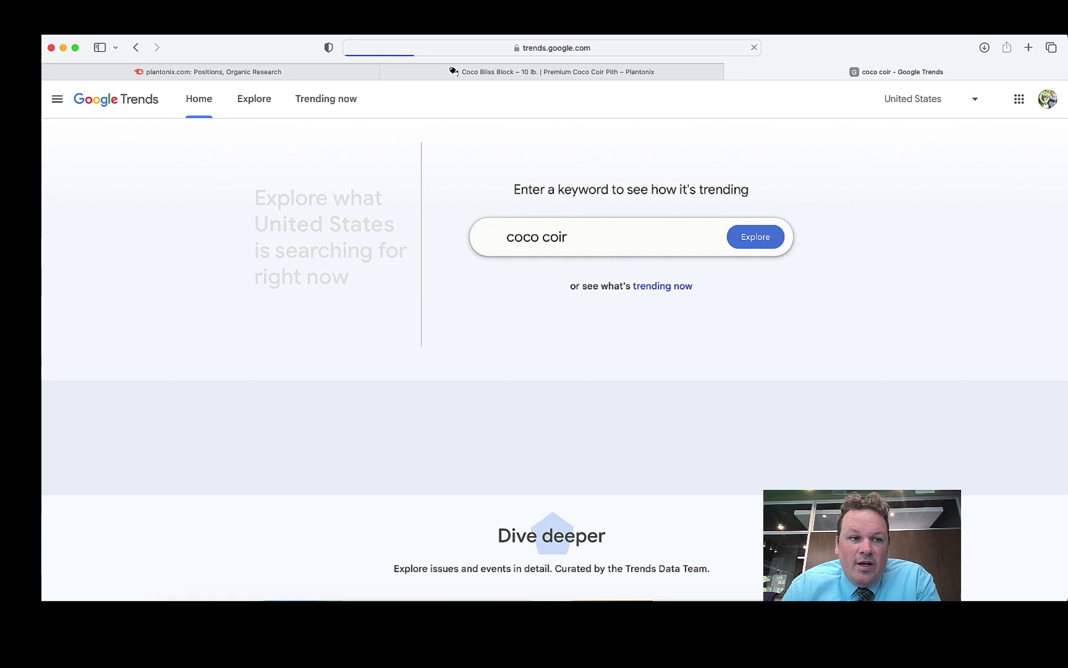
# Step: Compare the revenue workbook with the Google Trends page, ending on Trends
pyautogui.press('super+Tab')
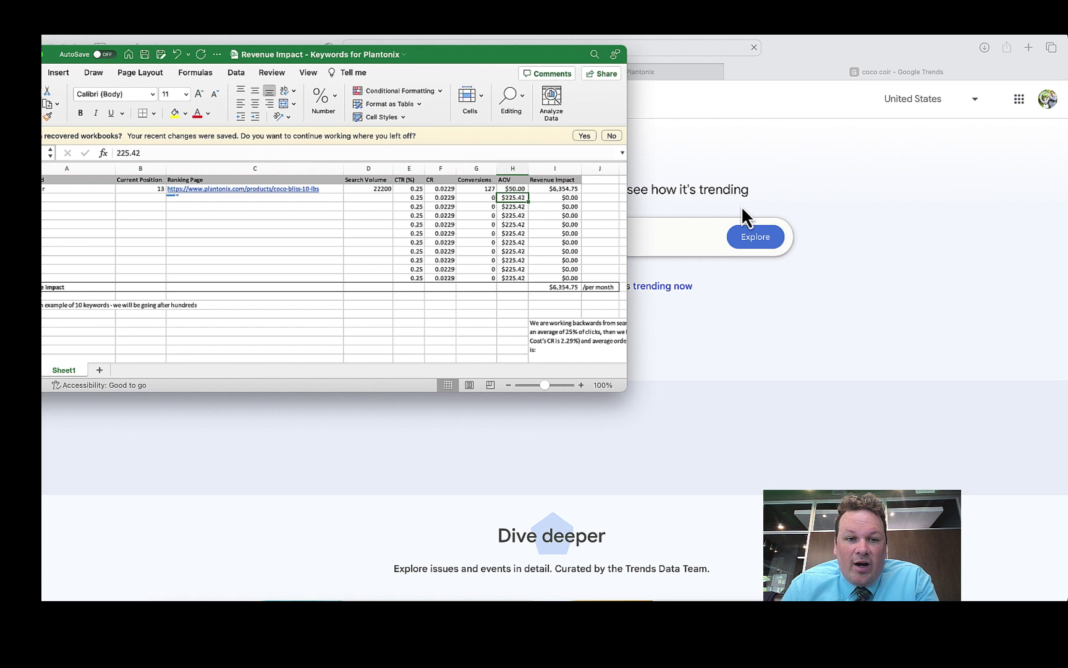
pyautogui.click(888, 196)
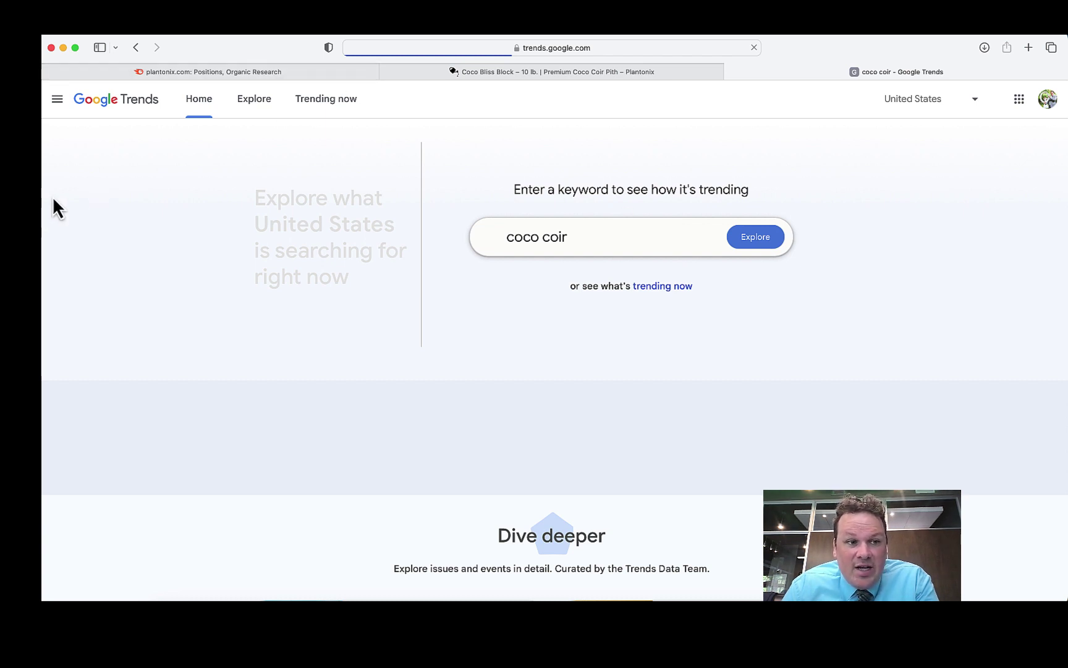
pyautogui.click(41, 229)
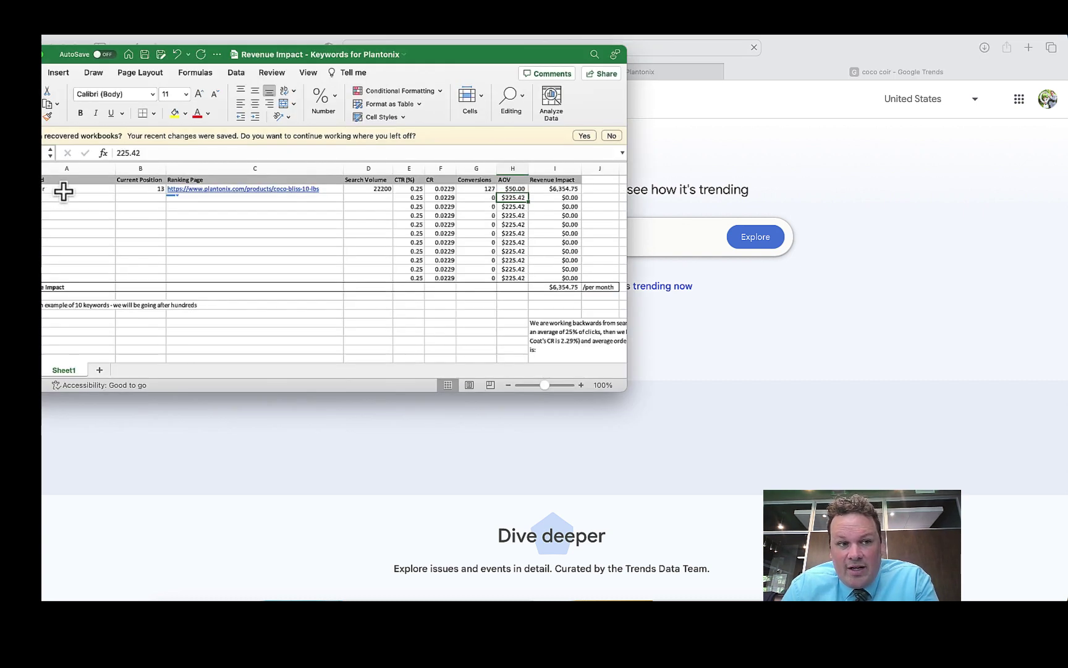
pyautogui.click(832, 183)
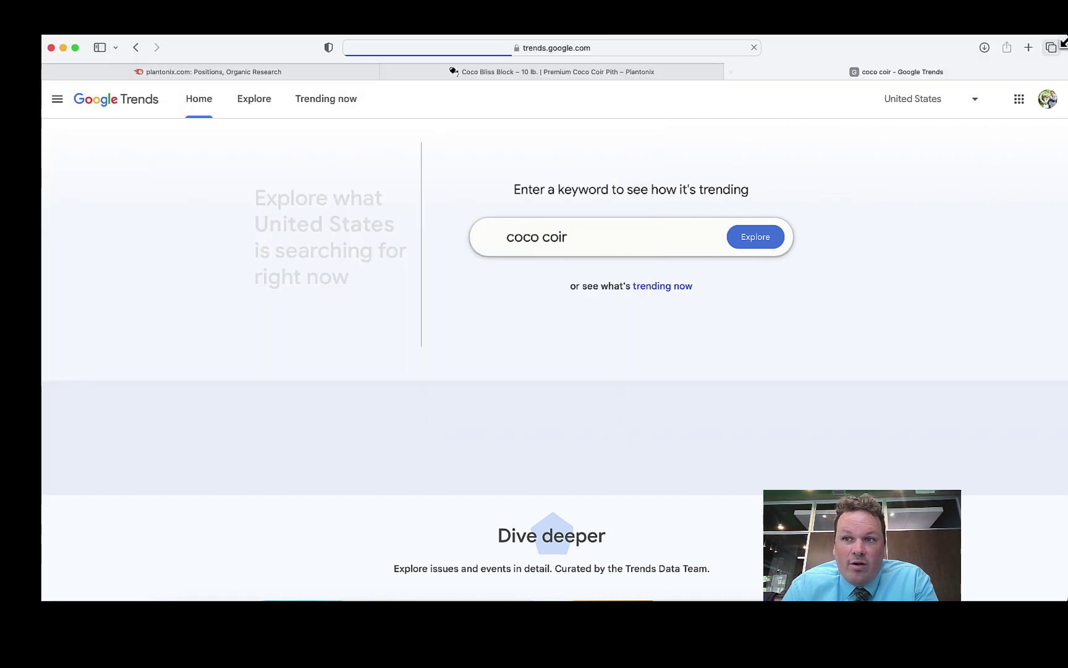
# Step: Search Google for 'coco coir' in a new browser tab
pyautogui.click(1029, 47)
pyautogui.write('g')
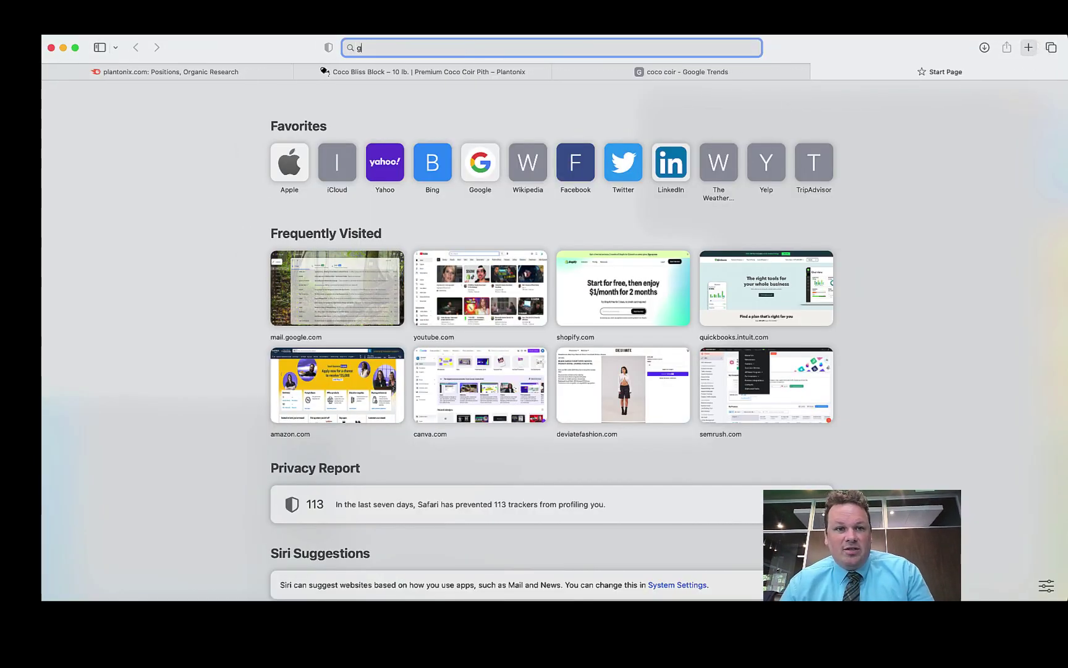
pyautogui.press('Return')
pyautogui.write('coc')
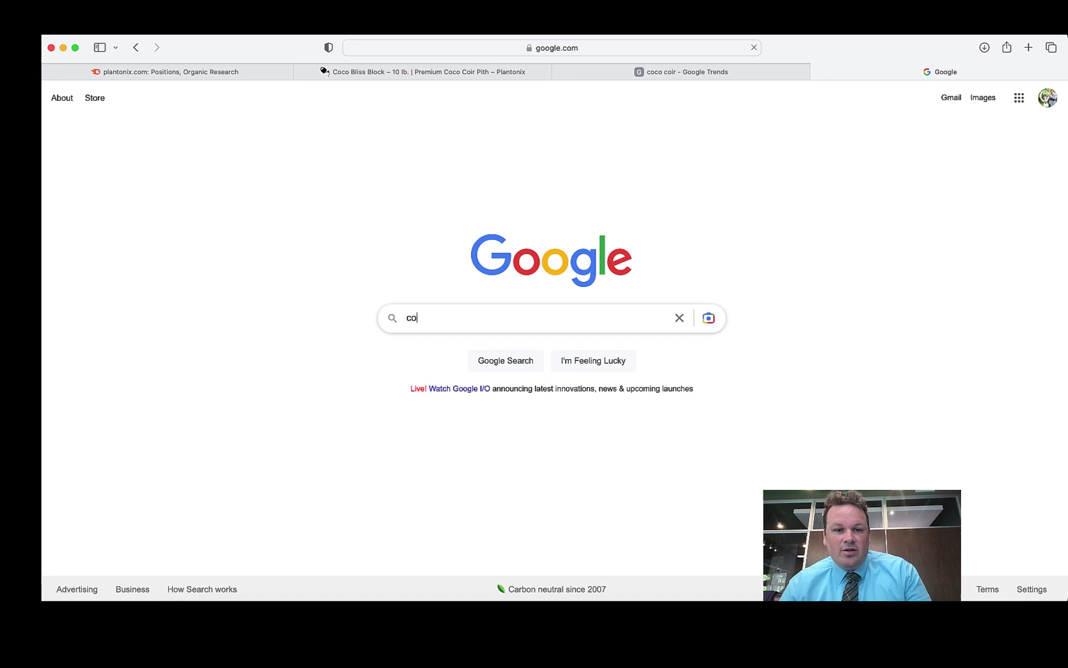
pyautogui.press('BackSpace')
pyautogui.press('BackSpace')
pyautogui.write('oco coir')
pyautogui.press('Return')
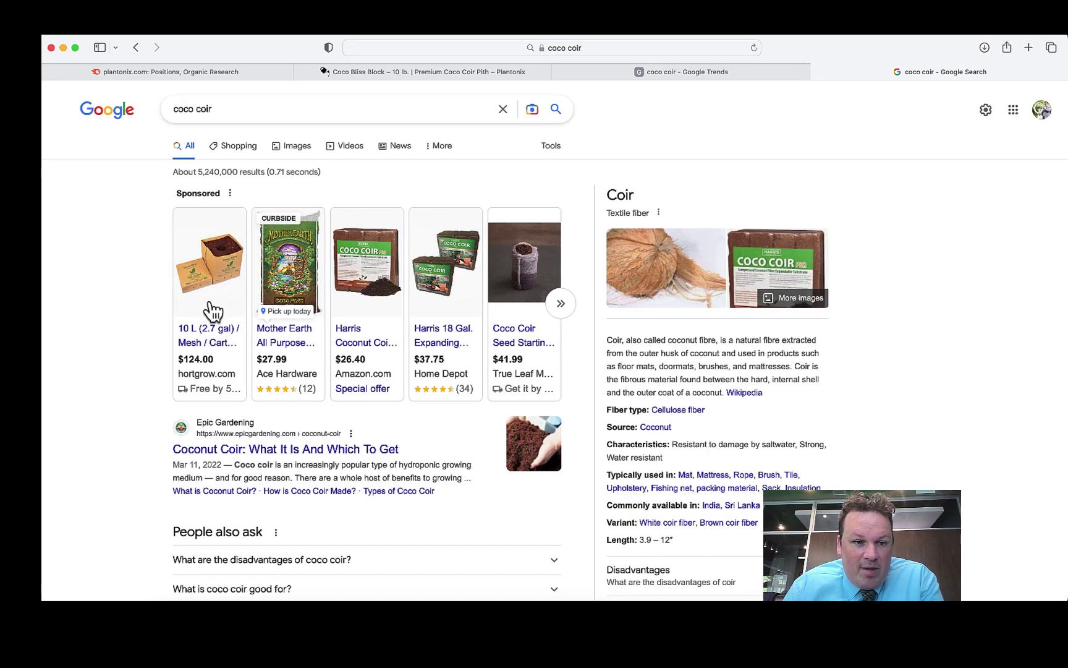
# Step: Decline location access and scan the coco coir results and shopping cards for Plantonix
pyautogui.scroll(-3, 220, 334)
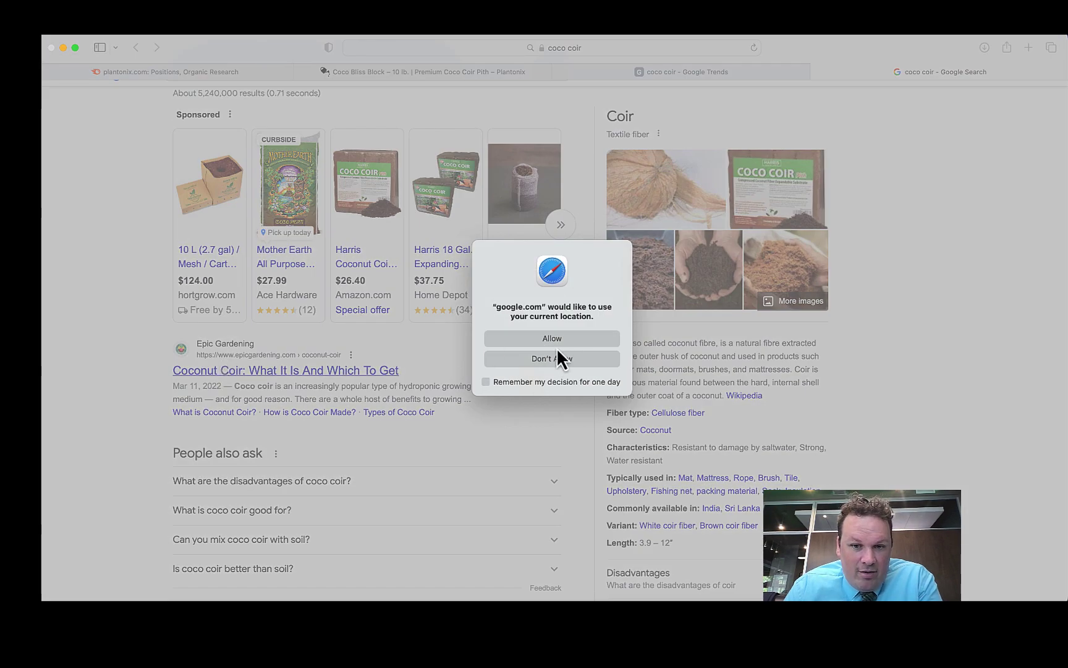
pyautogui.click(552, 354)
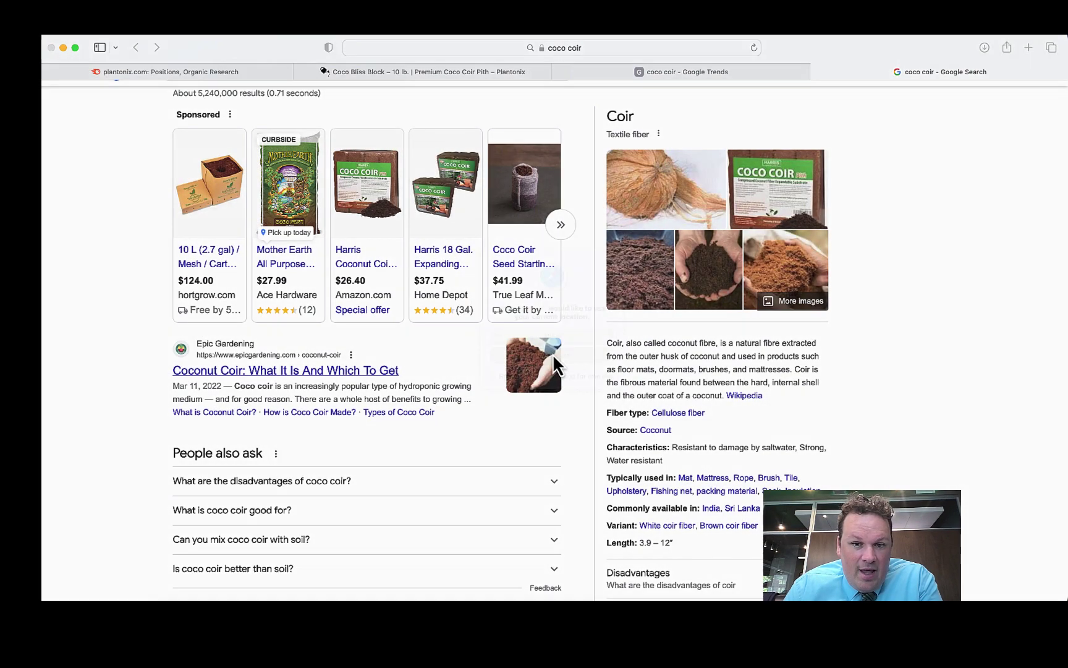
pyautogui.scroll(-5, 356, 429)
pyautogui.scroll(5, 354, 427)
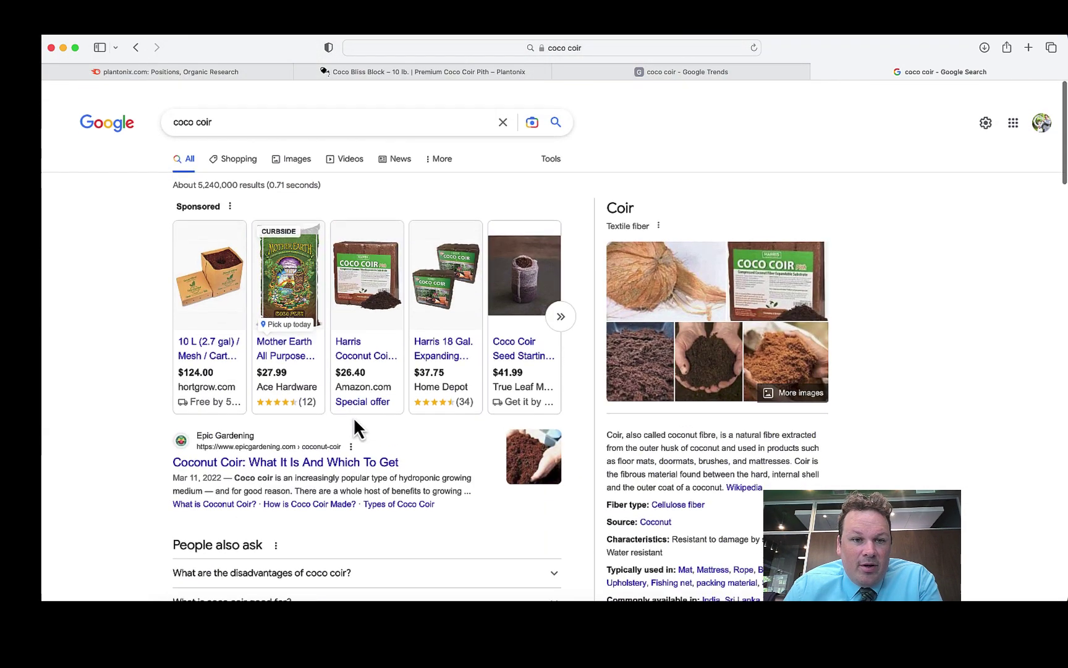
pyautogui.scroll(-7, 662, 378)
pyautogui.scroll(-8, 603, 399)
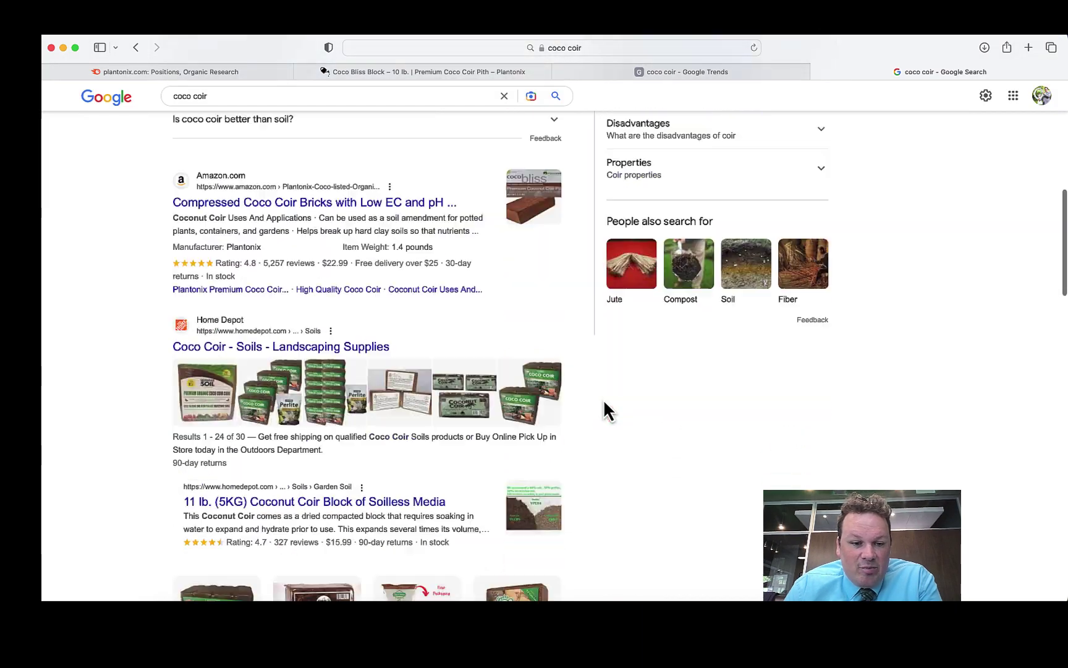
pyautogui.scroll(4, 417, 314)
pyautogui.scroll(-10, 550, 379)
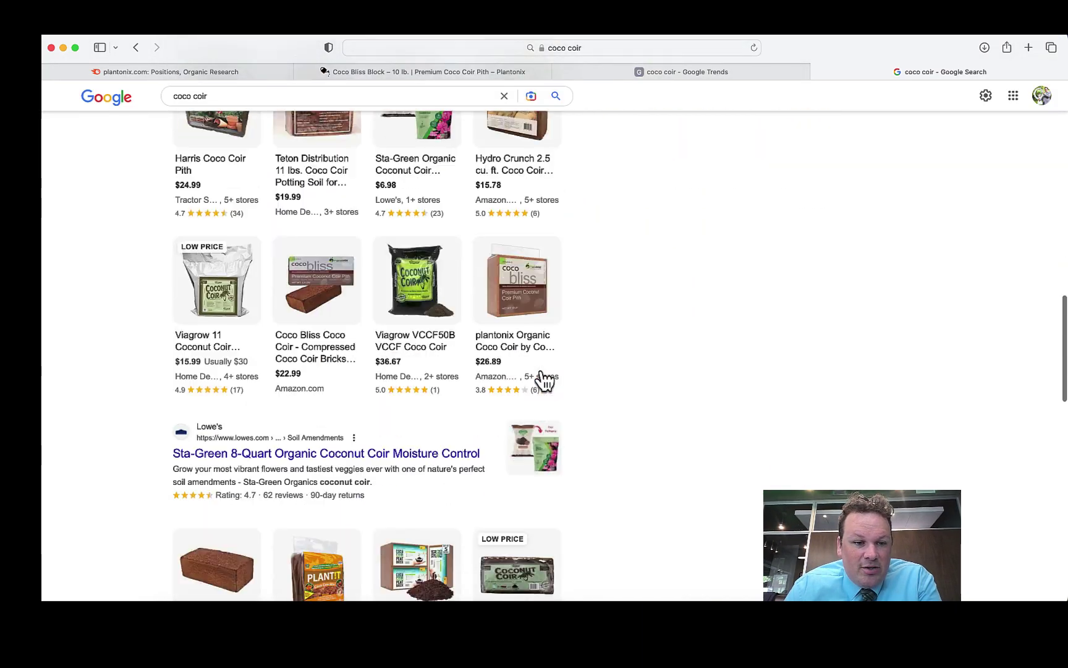
pyautogui.scroll(5, 544, 379)
pyautogui.scroll(3, 544, 380)
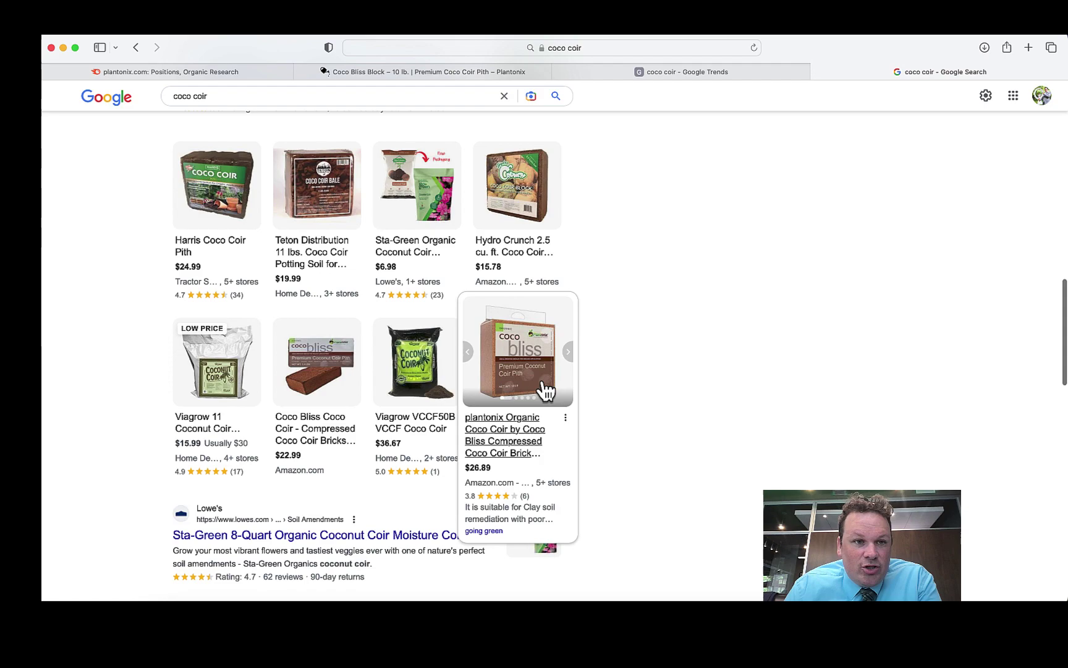
pyautogui.scroll(-14, 544, 419)
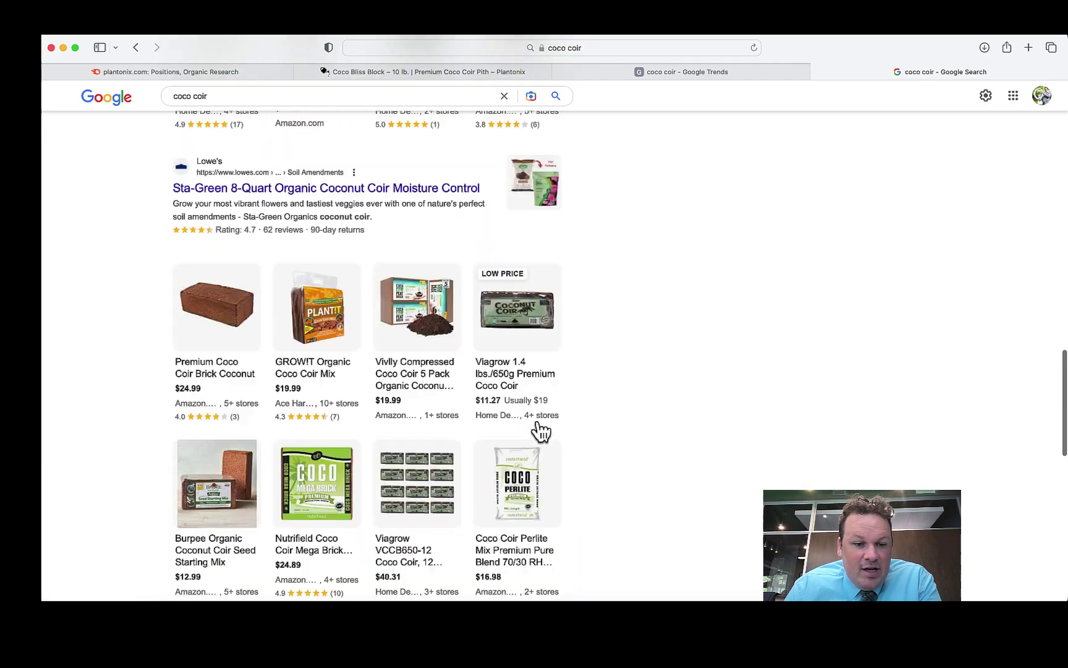
pyautogui.scroll(-5, 539, 426)
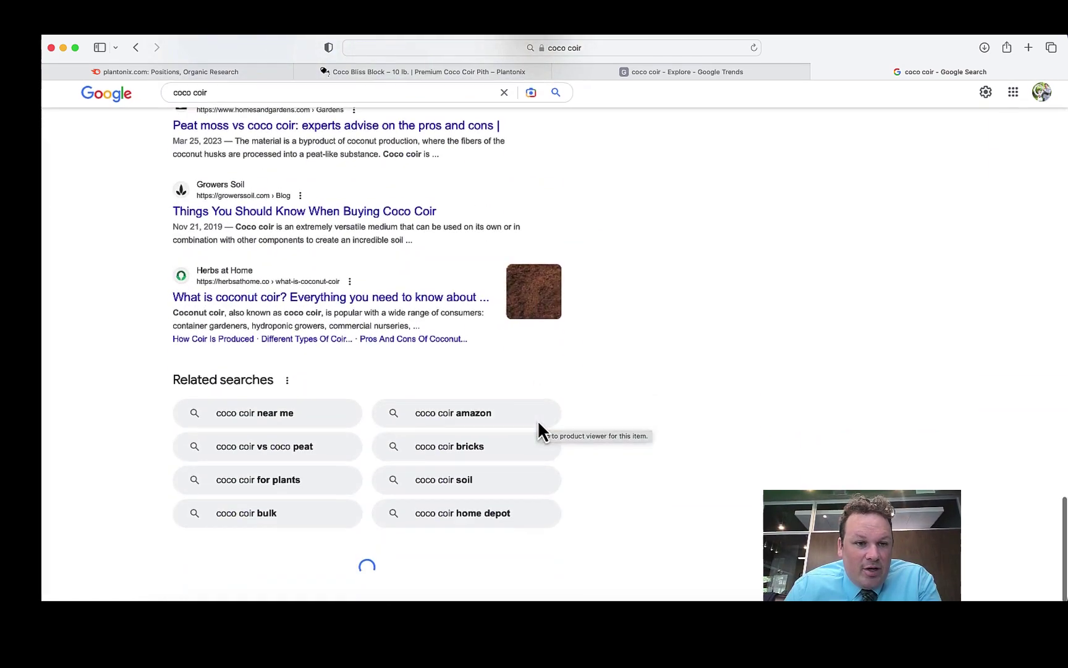
pyautogui.scroll(20, 539, 429)
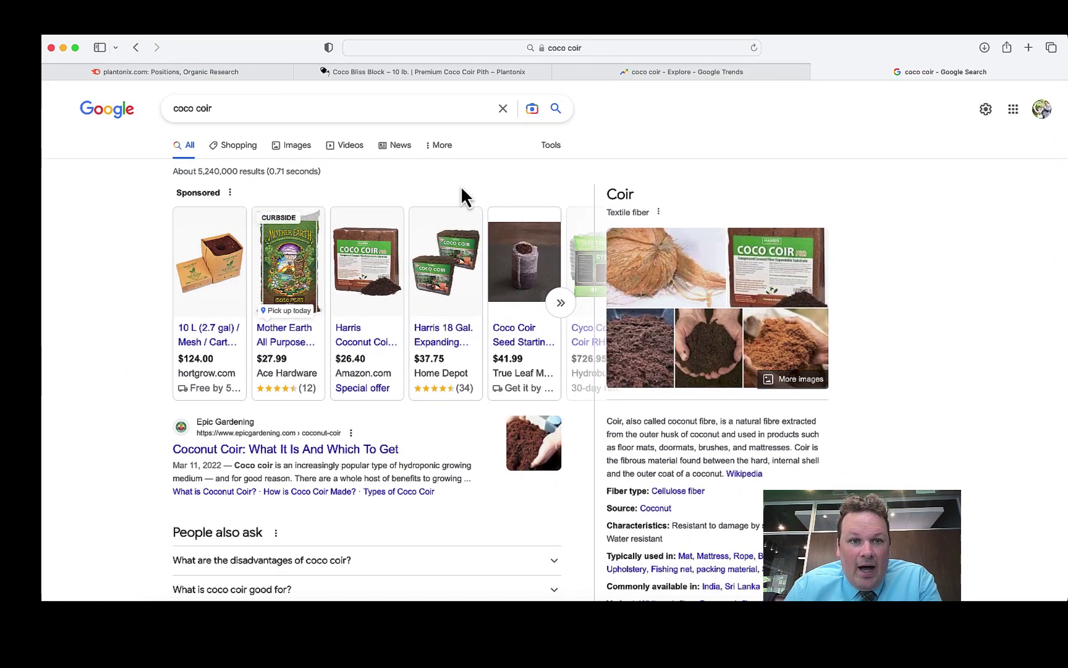
# Step: Open the Coco Bliss Block product page on the Plantonix site
pyautogui.click(213, 70)
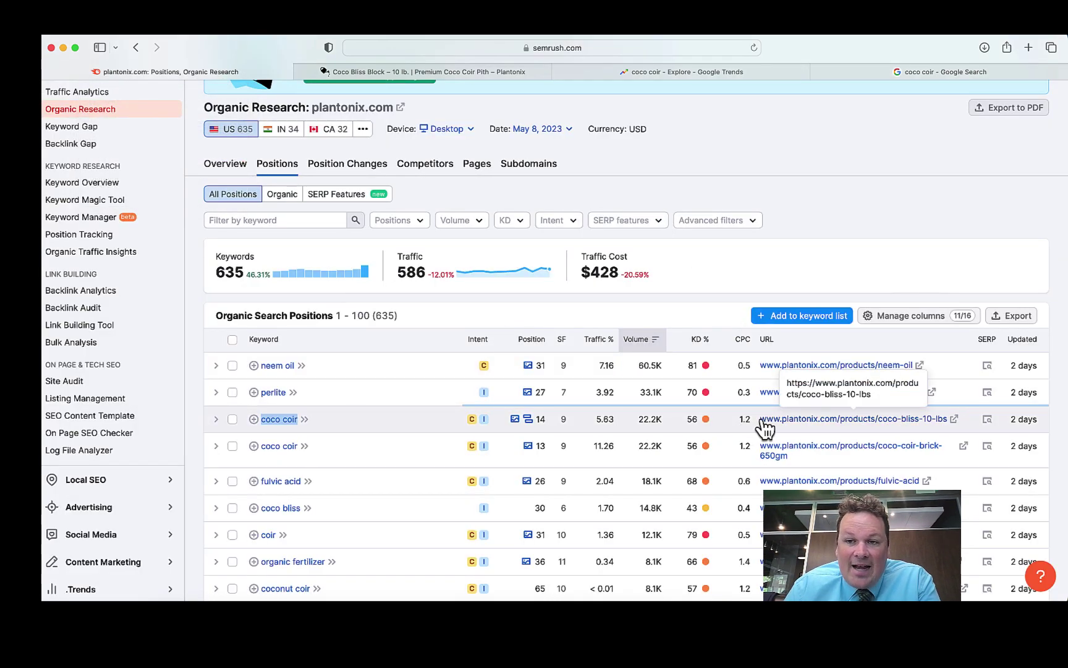
pyautogui.click(482, 73)
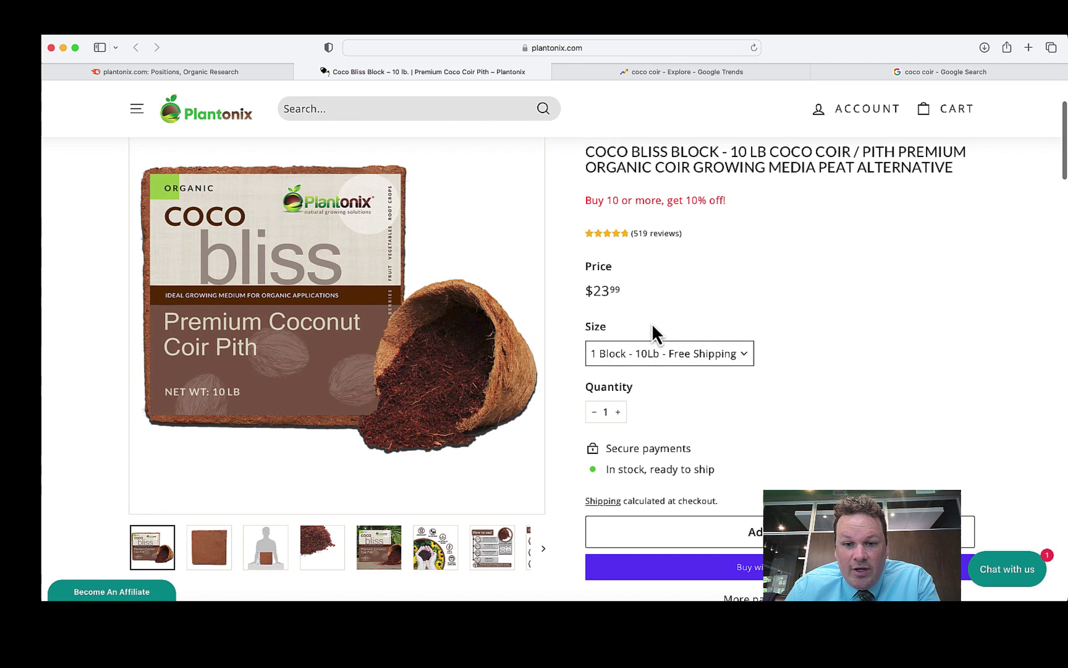
pyautogui.scroll(-7, 618, 353)
pyautogui.scroll(-2, 494, 408)
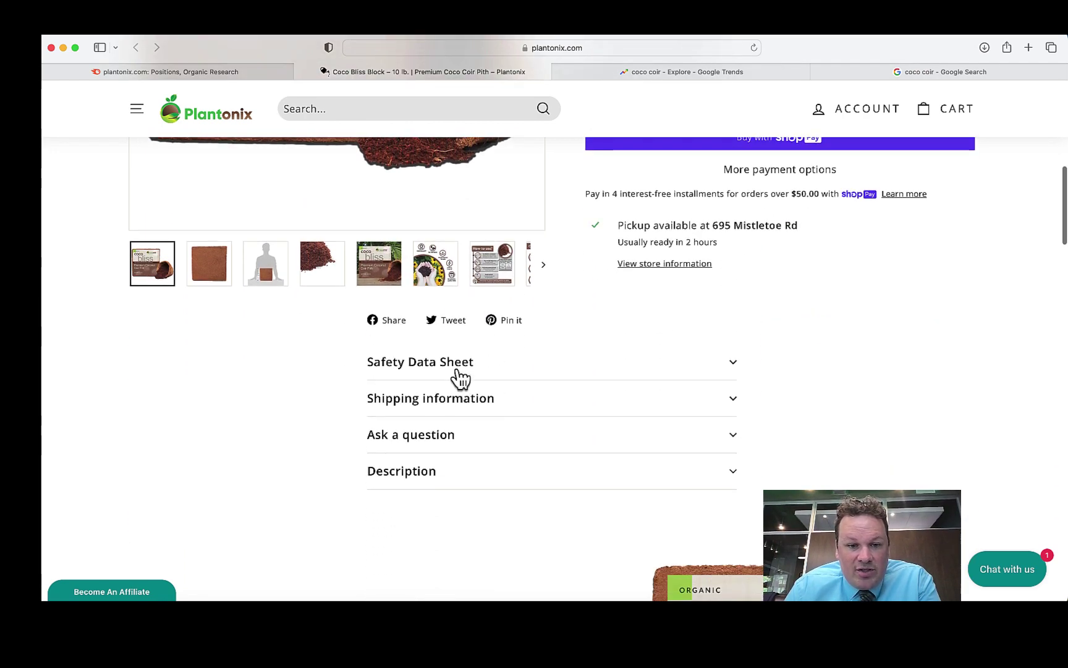
# Step: Expand the Safety Data Sheet, shipping information and description sections, then read through them
pyautogui.click(458, 368)
pyautogui.scroll(-3, 482, 402)
pyautogui.click(467, 348)
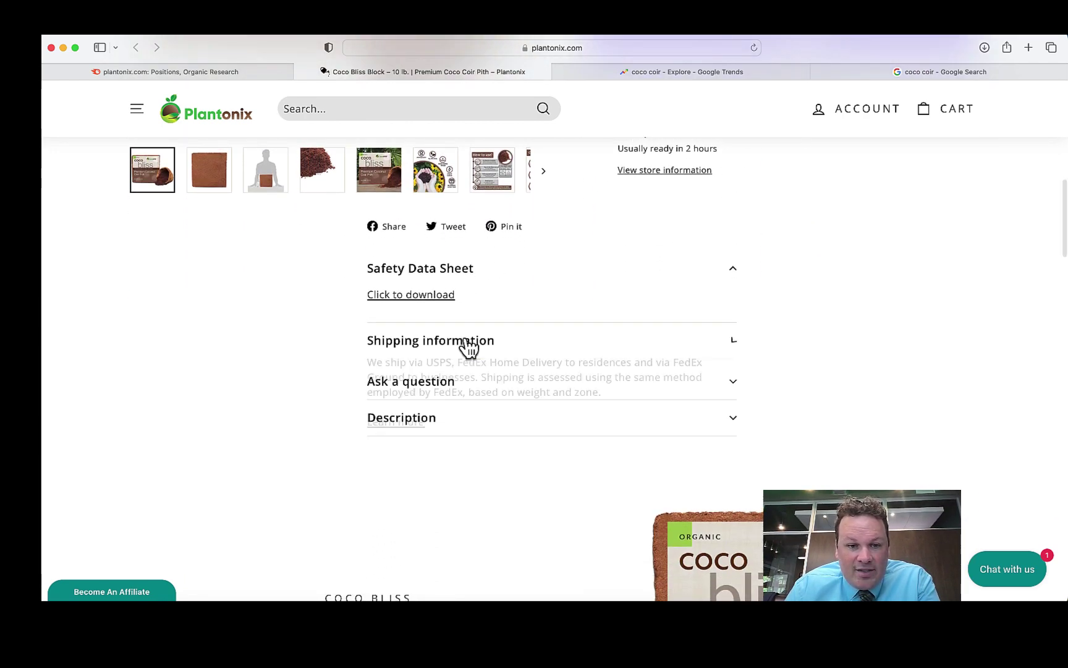
pyautogui.scroll(-2, 473, 427)
pyautogui.click(465, 399)
pyautogui.scroll(-5, 519, 489)
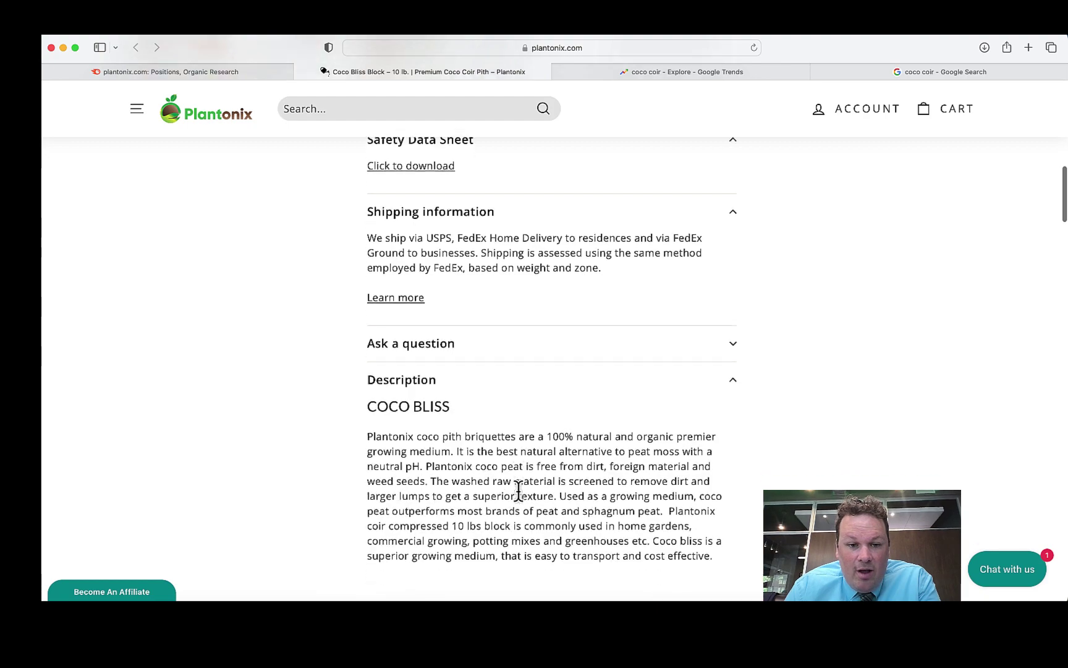
pyautogui.scroll(-10, 532, 482)
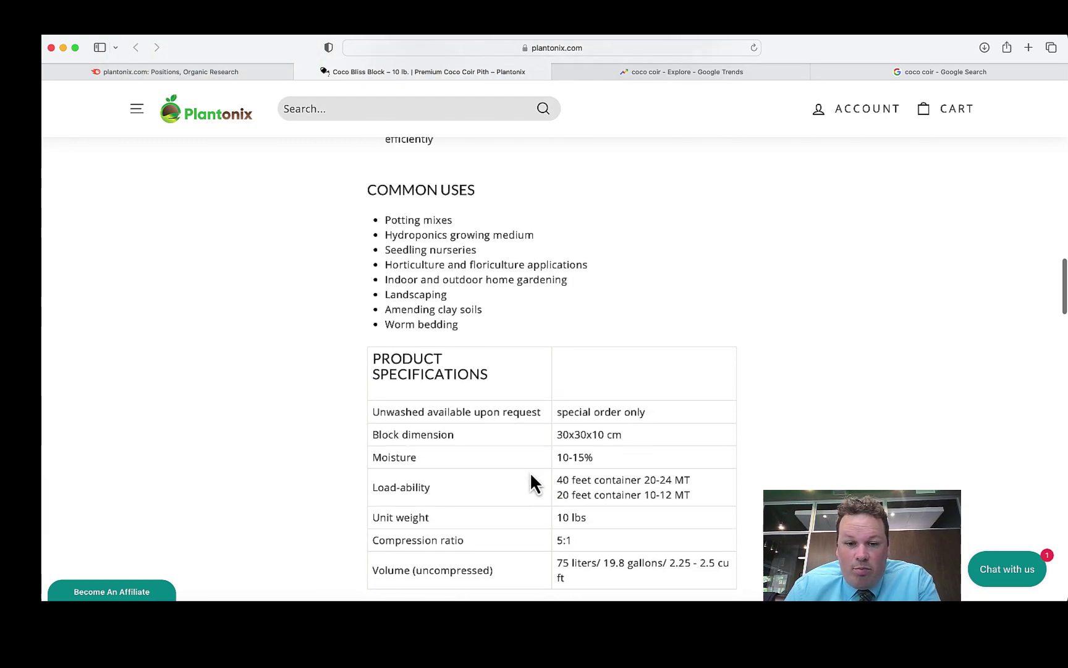
pyautogui.scroll(-5, 530, 482)
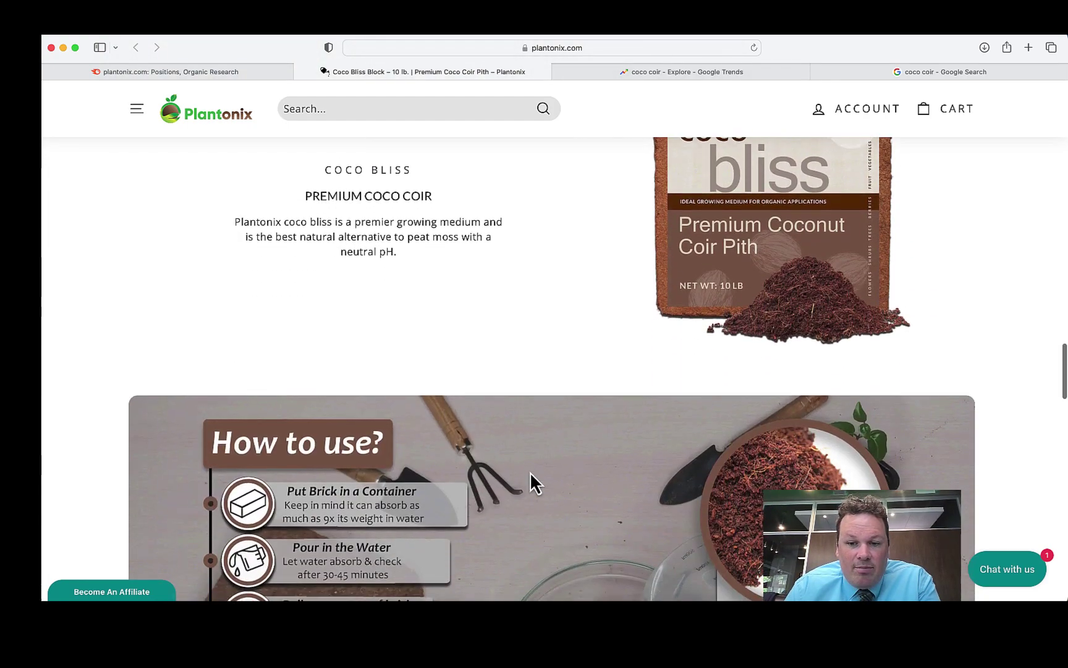
pyautogui.scroll(2, 787, 344)
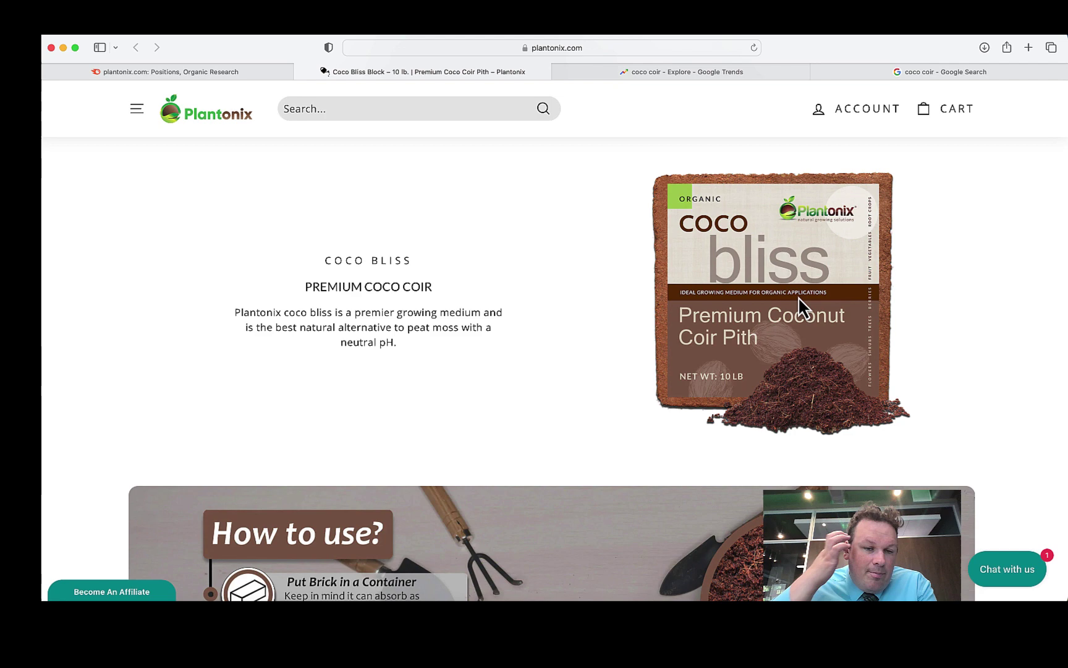
# Step: View the Coco Bliss page's full URL, then scroll through the product details
pyautogui.click(631, 47)
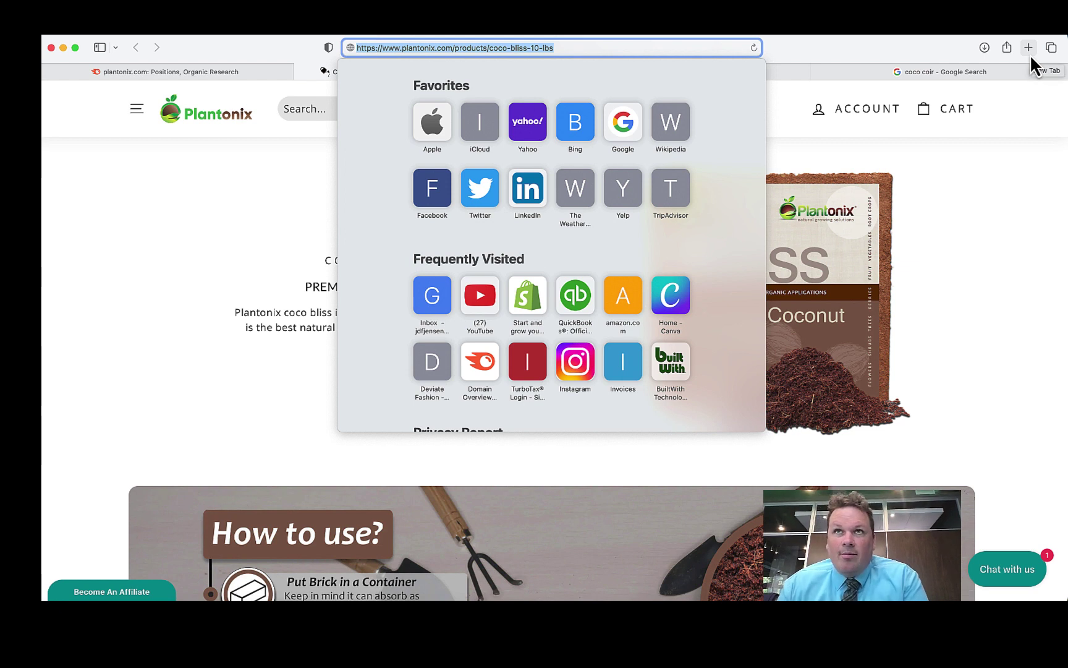
pyautogui.click(952, 319)
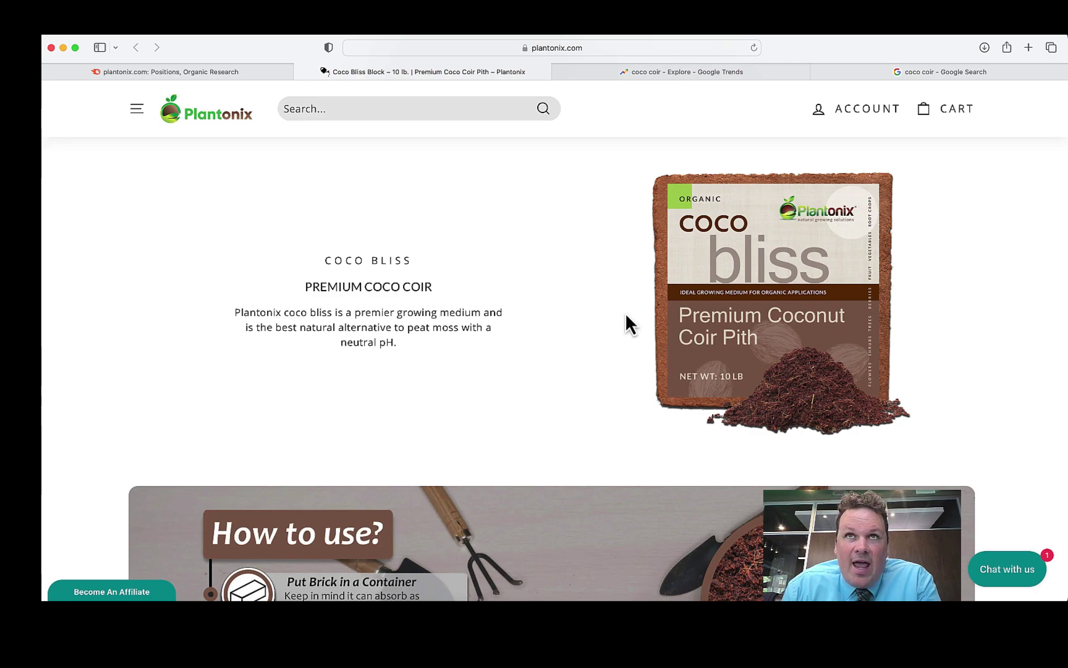
pyautogui.scroll(15, 653, 412)
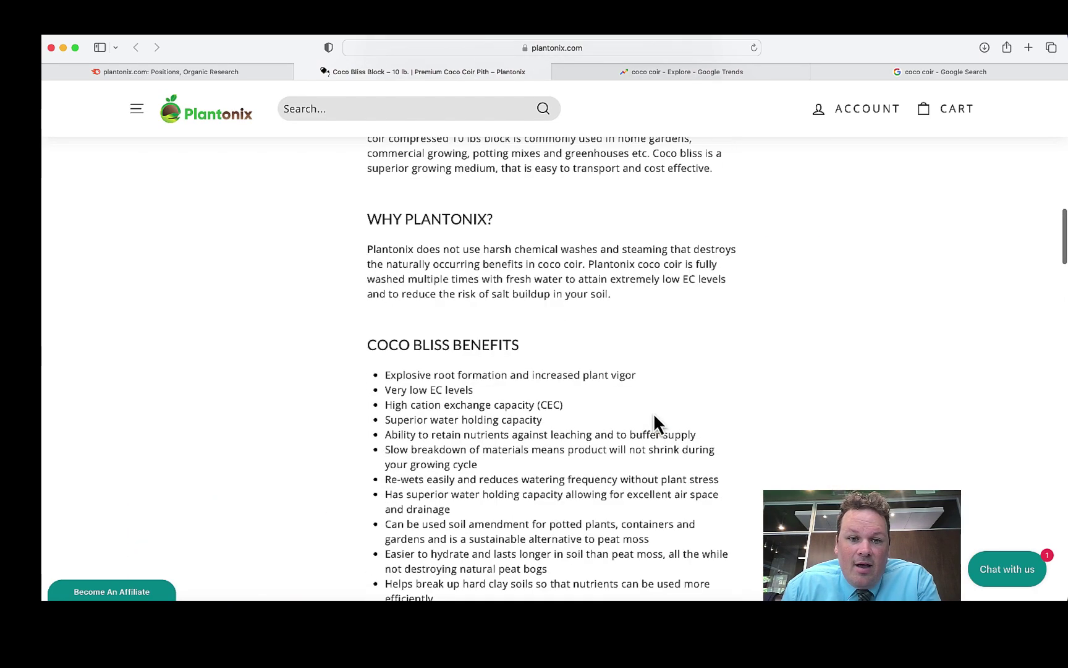
pyautogui.scroll(-20, 625, 491)
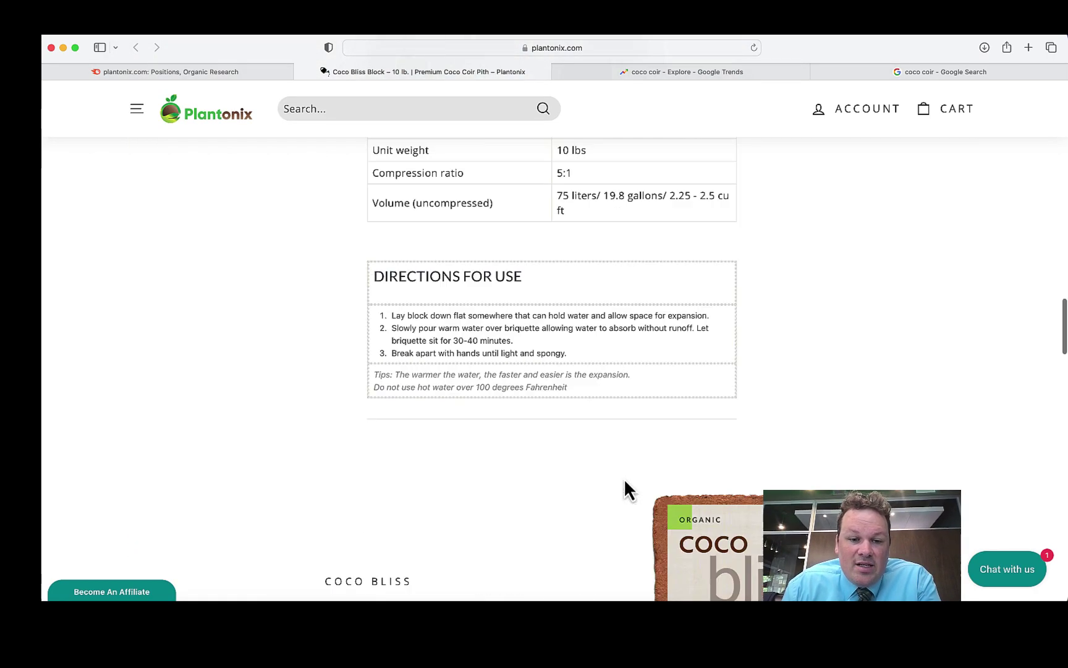
pyautogui.scroll(-10, 626, 488)
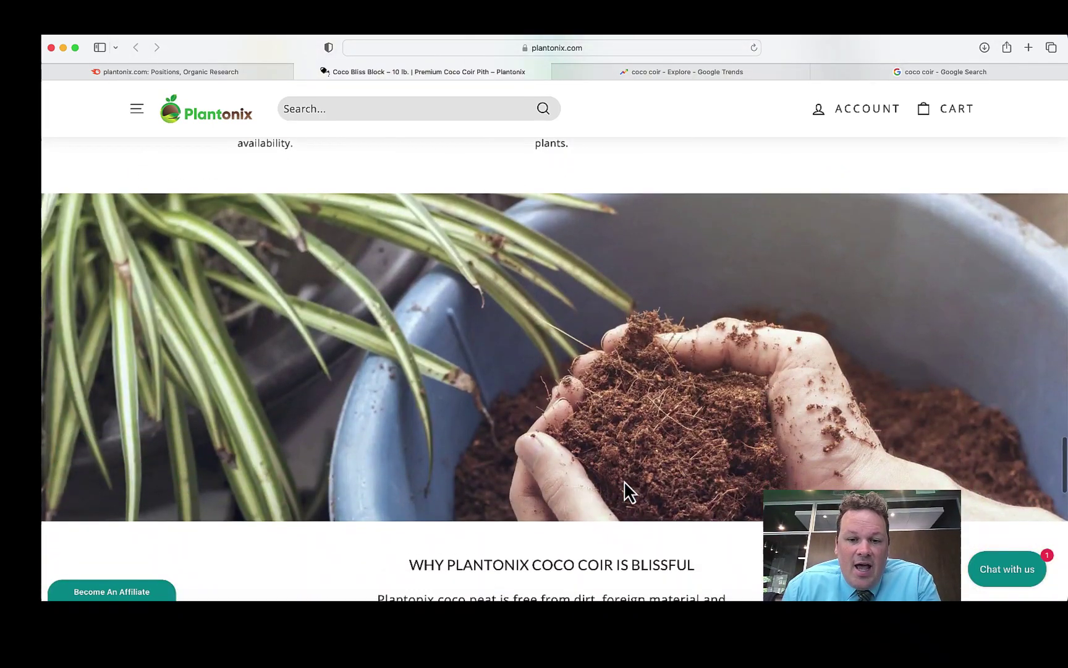
pyautogui.scroll(7, 626, 491)
pyautogui.scroll(10, 624, 494)
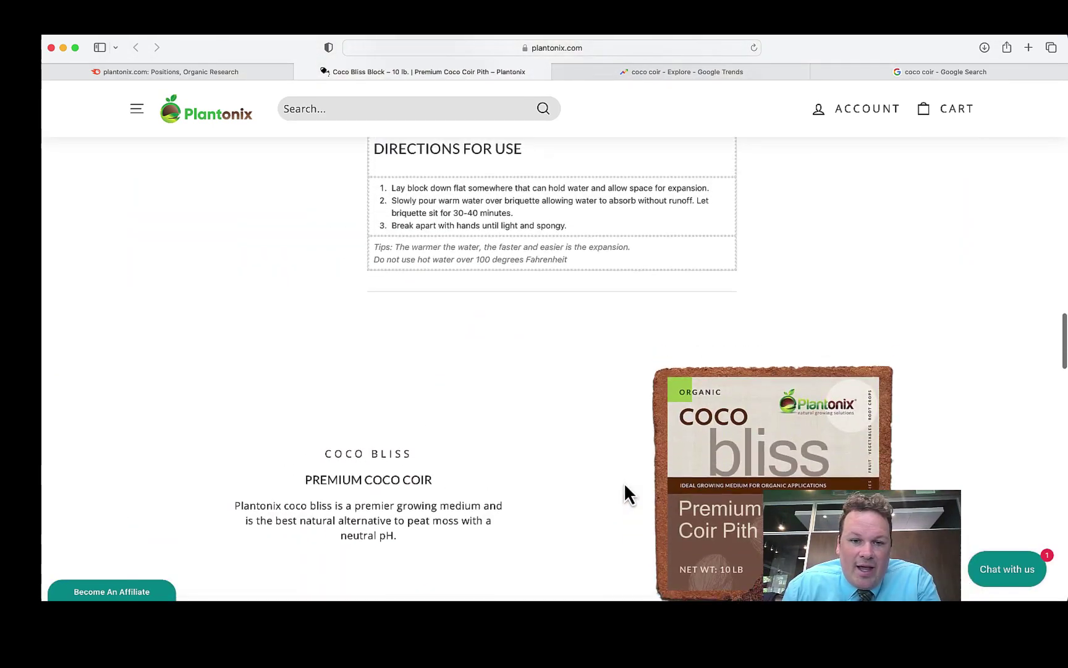
pyautogui.scroll(10, 595, 384)
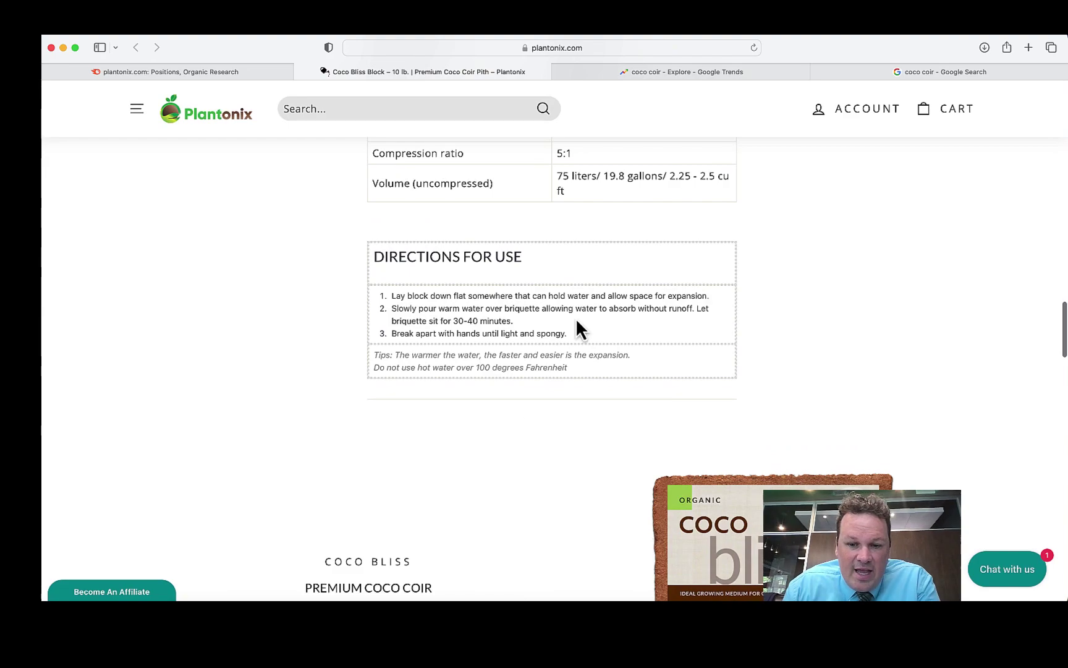
# Step: Select passages of the product page text and scroll back up the page
pyautogui.scroll(-6, 577, 339)
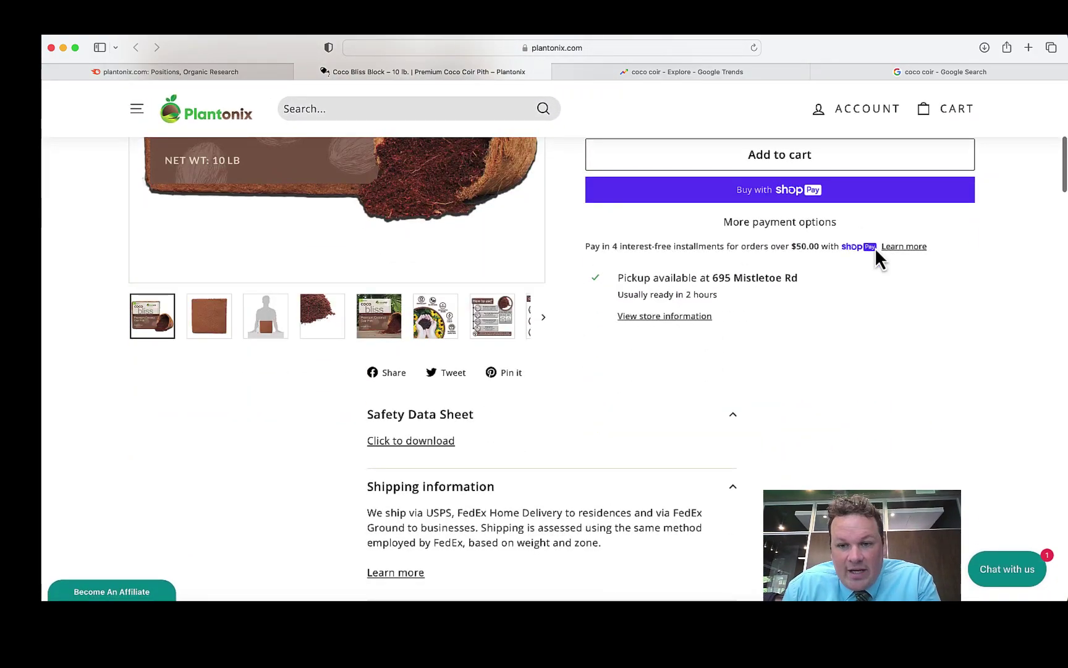
pyautogui.scroll(-2, 556, 381)
pyautogui.scroll(-15, 555, 375)
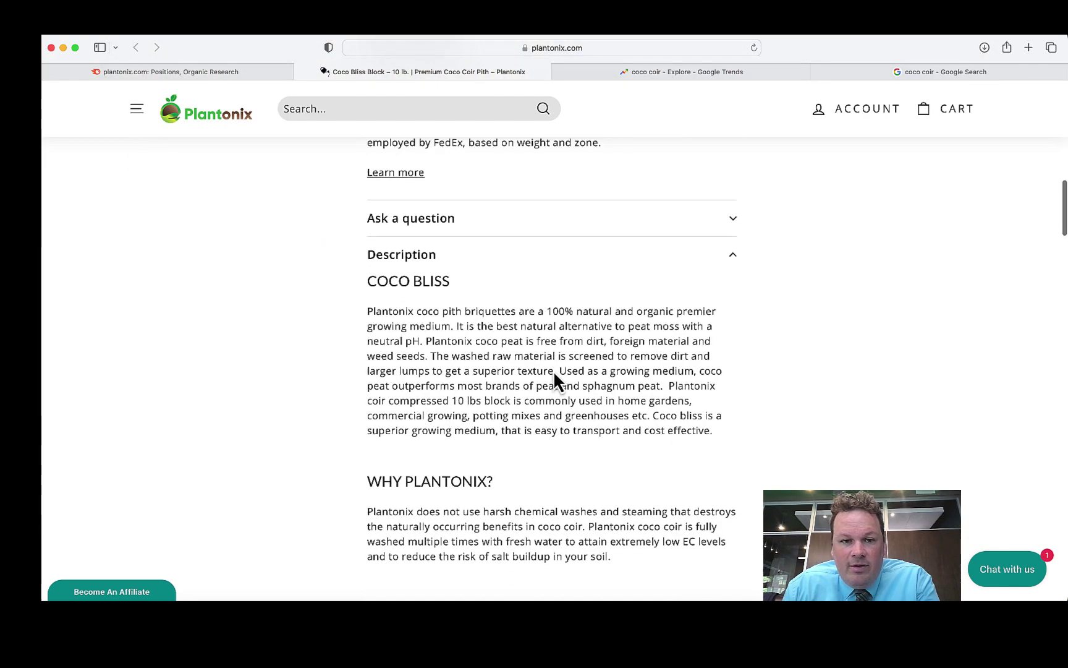
pyautogui.scroll(-12, 553, 370)
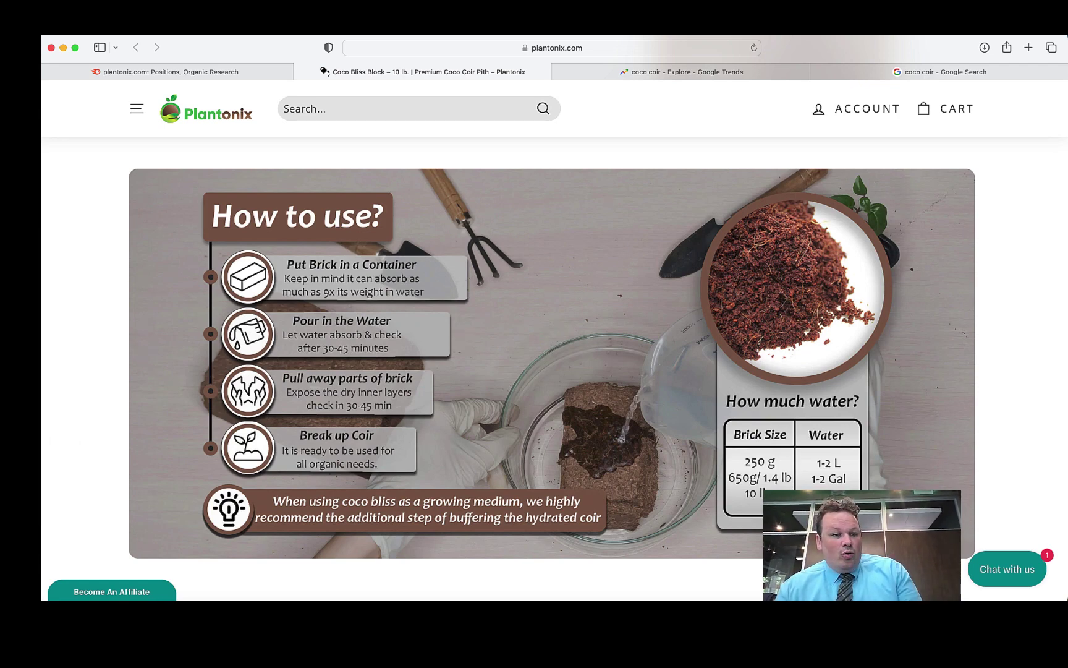
pyautogui.moveTo(41, 463); pyautogui.dragTo(878, 479)
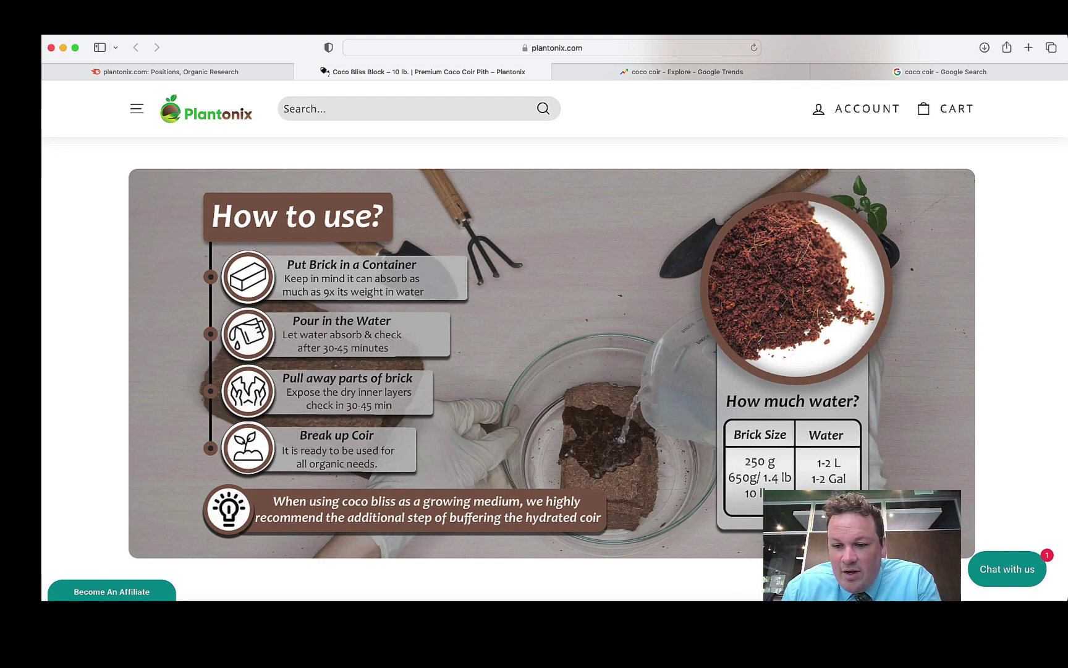
pyautogui.scroll(5, 710, 263)
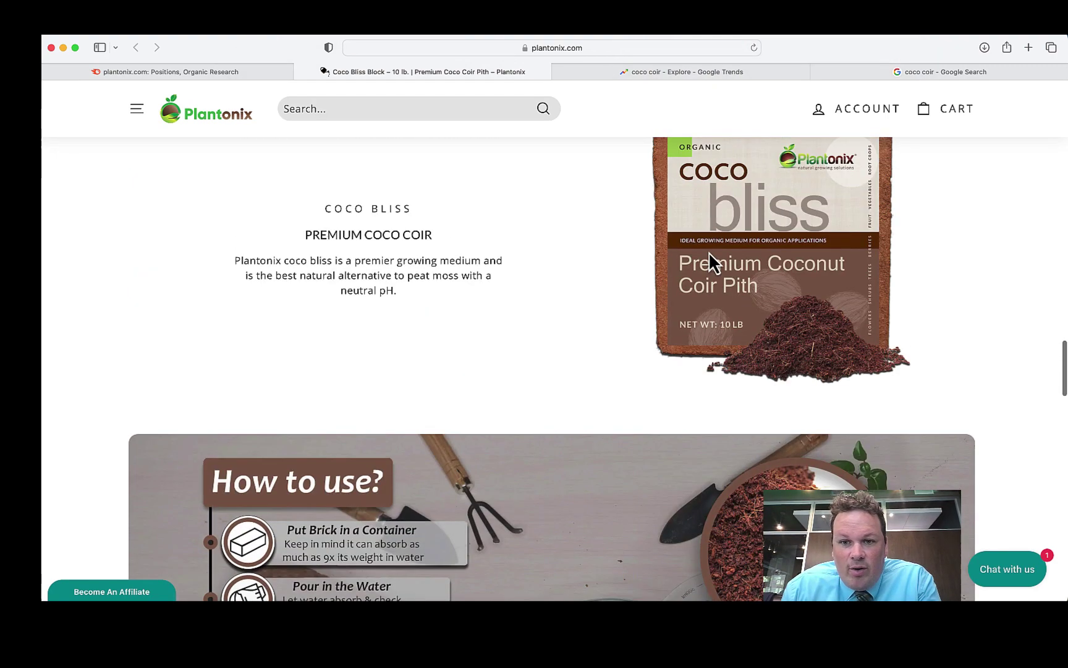
pyautogui.moveTo(770, 262); pyautogui.dragTo(42, 470)
pyautogui.moveTo(42, 424); pyautogui.dragTo(495, 547)
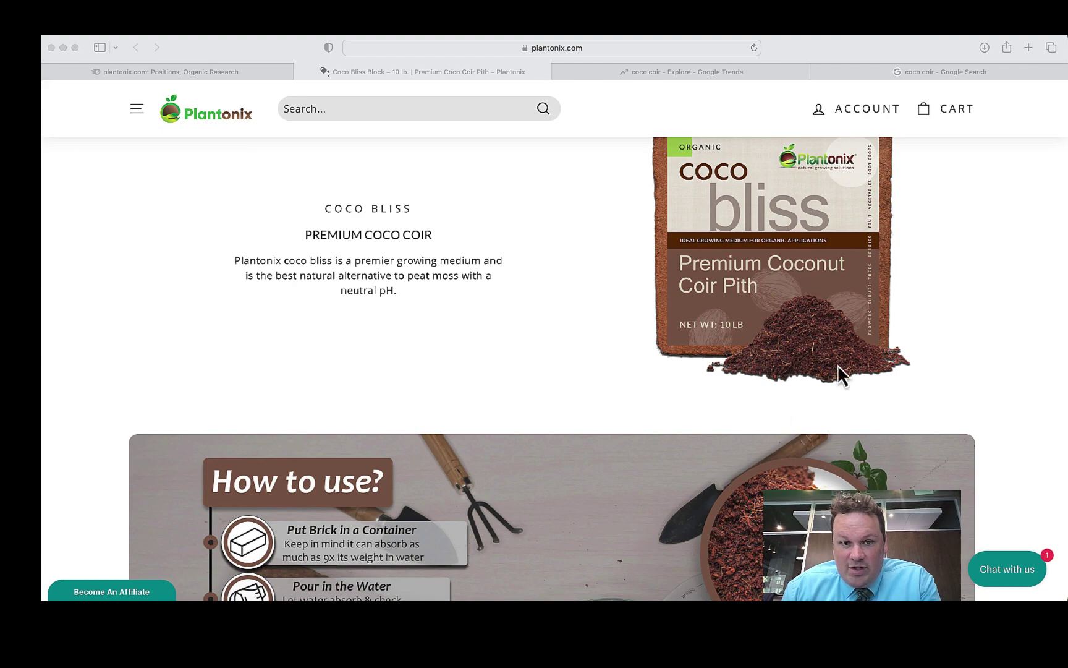
pyautogui.scroll(15, 696, 254)
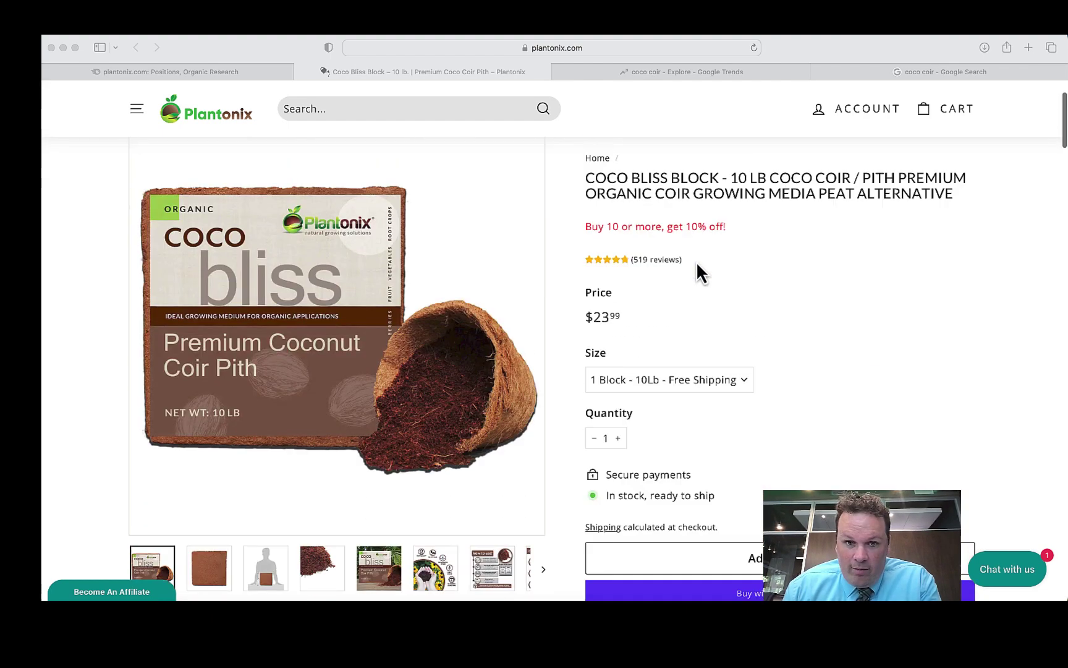
pyautogui.scroll(3, 696, 262)
# Step: Return to the plantonix.com positions report and scroll down to the coco coir keyword rows
pyautogui.click(211, 73)
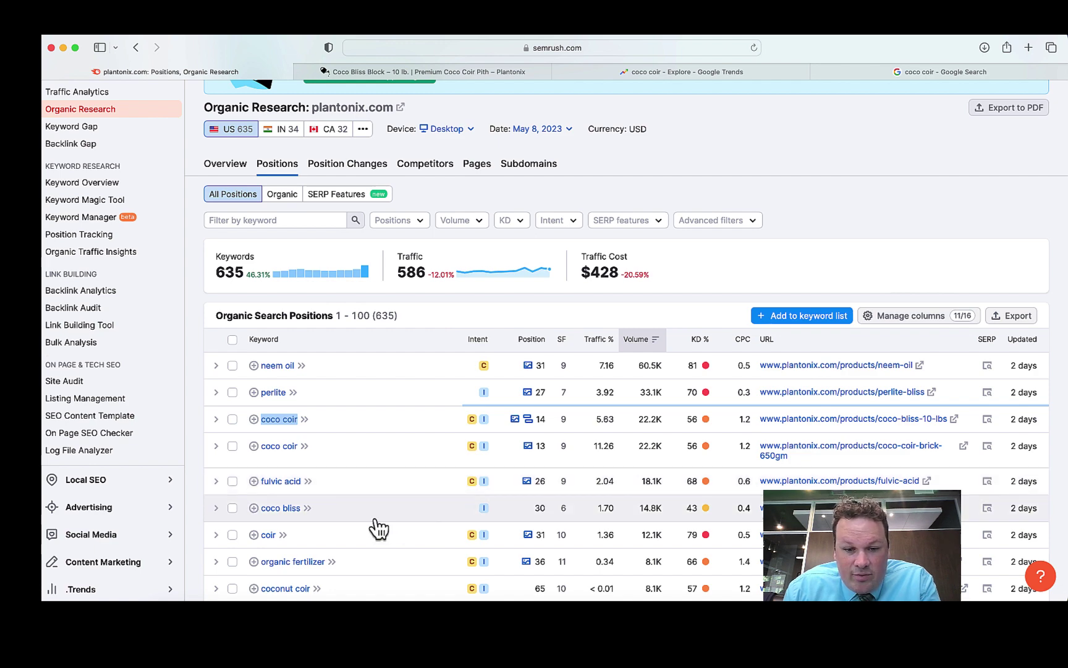
pyautogui.scroll(-5, 377, 527)
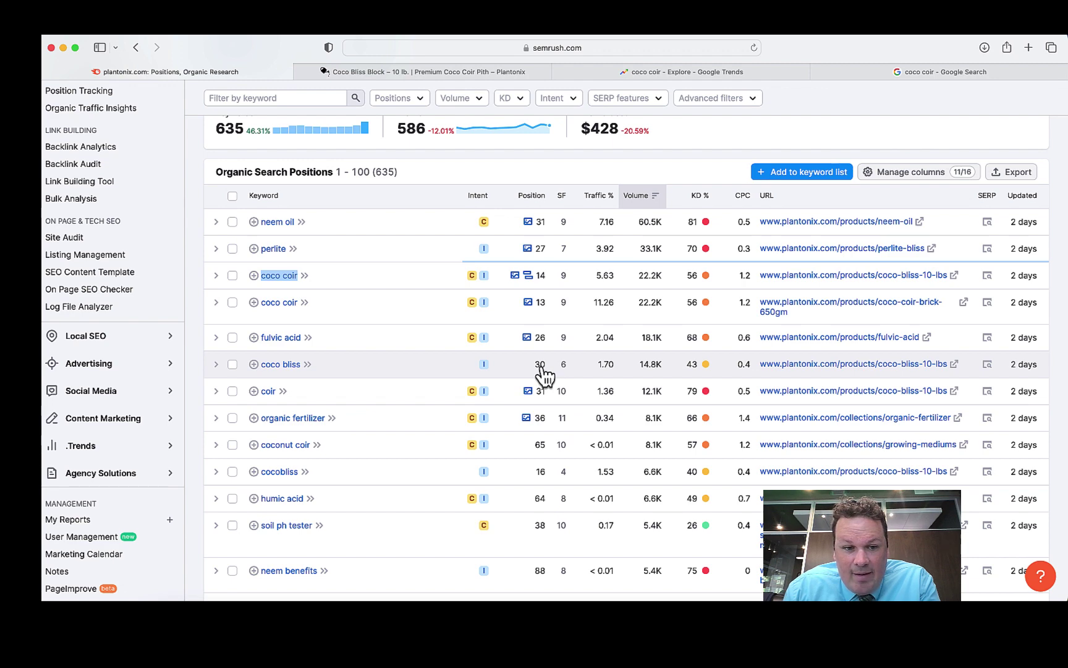
# Step: Search Google for 'coco bliss' and scan the results before returning to Semrush
pyautogui.click(983, 74)
pyautogui.click(248, 113)
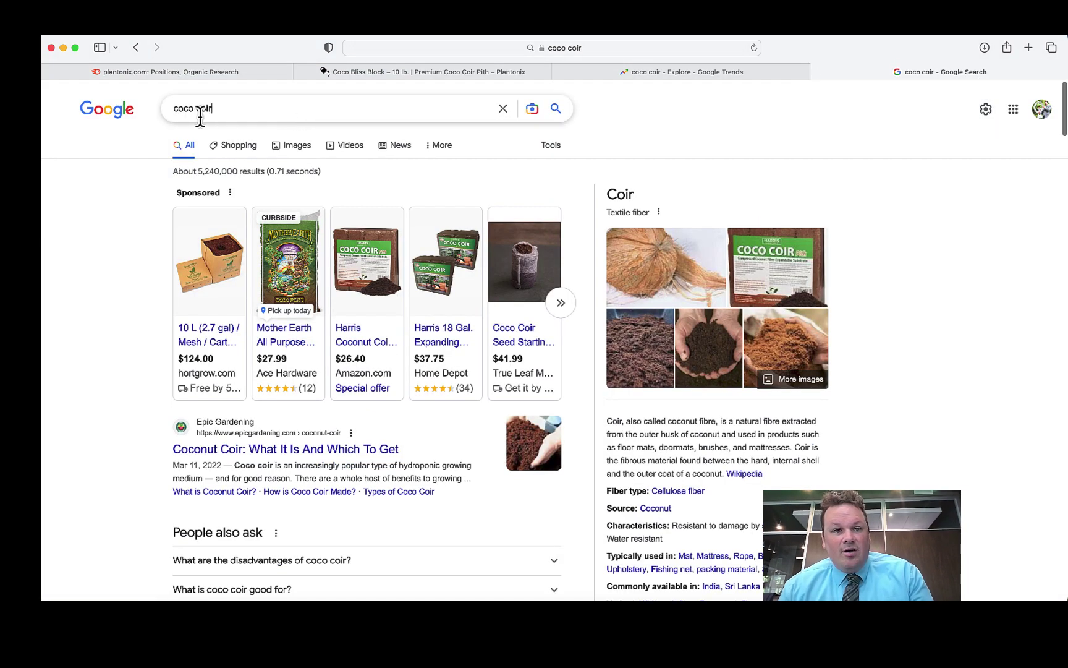
pyautogui.write('bliss')
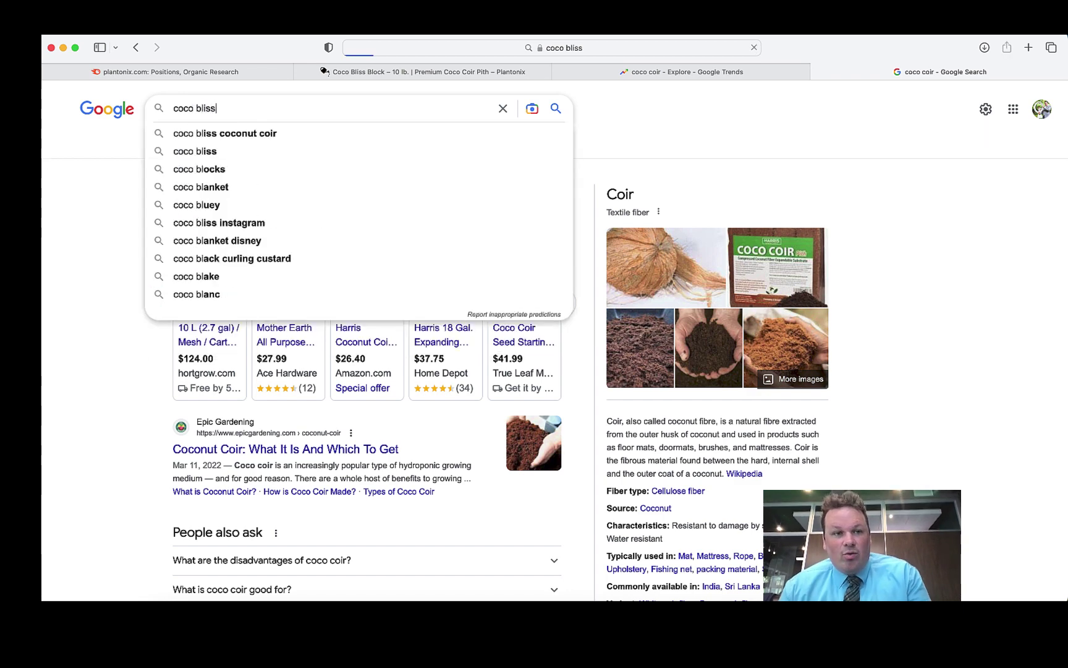
pyautogui.press('Return')
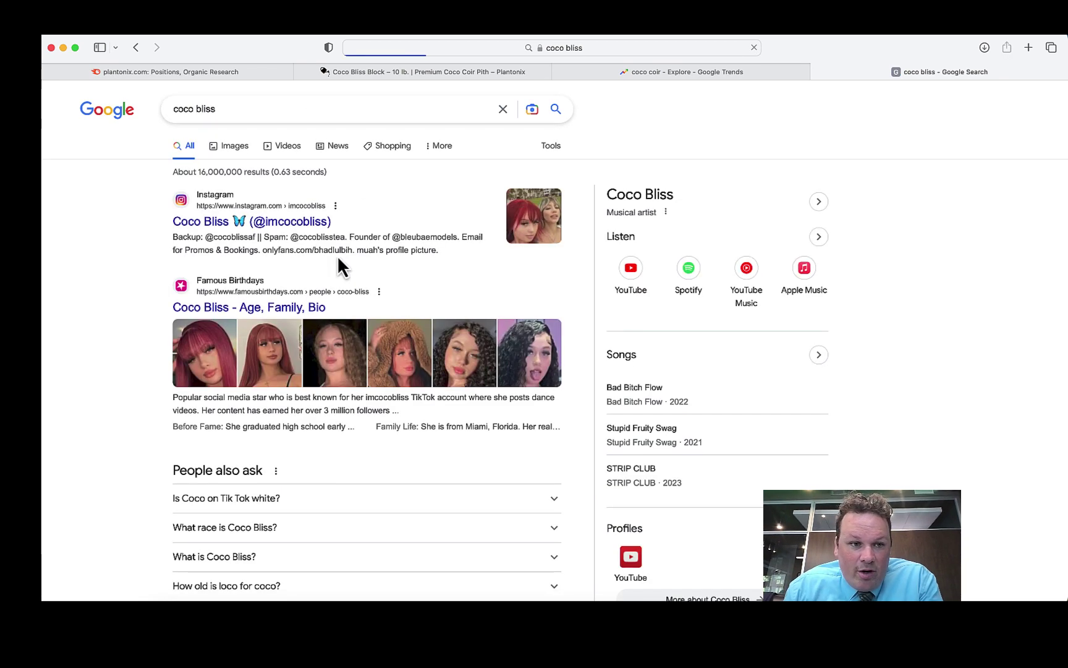
pyautogui.scroll(-7, 338, 259)
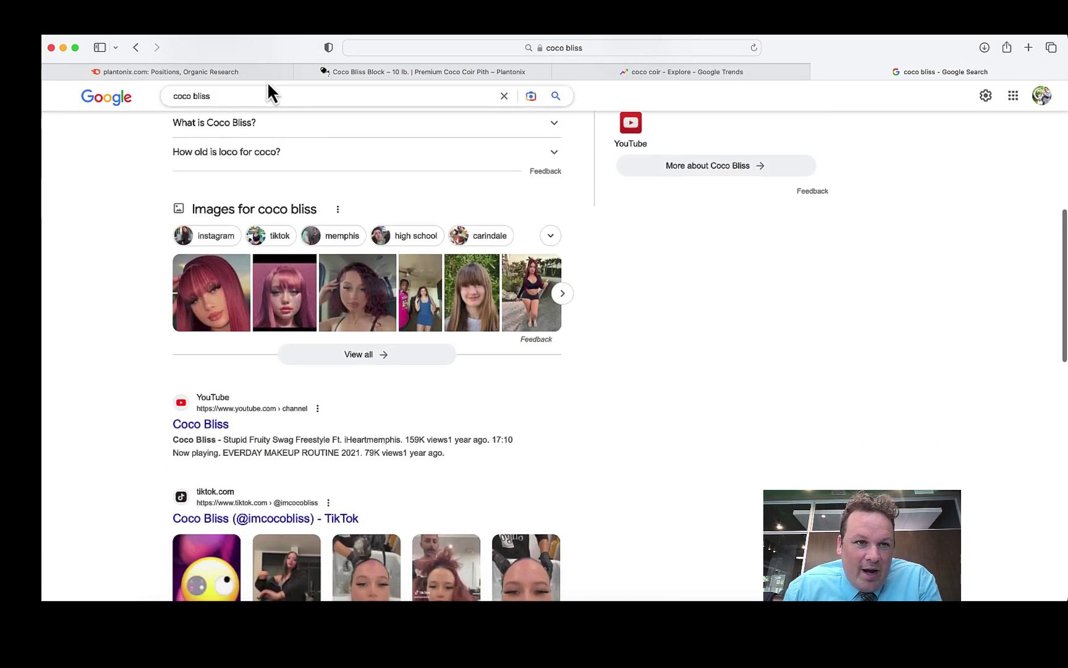
pyautogui.click(241, 69)
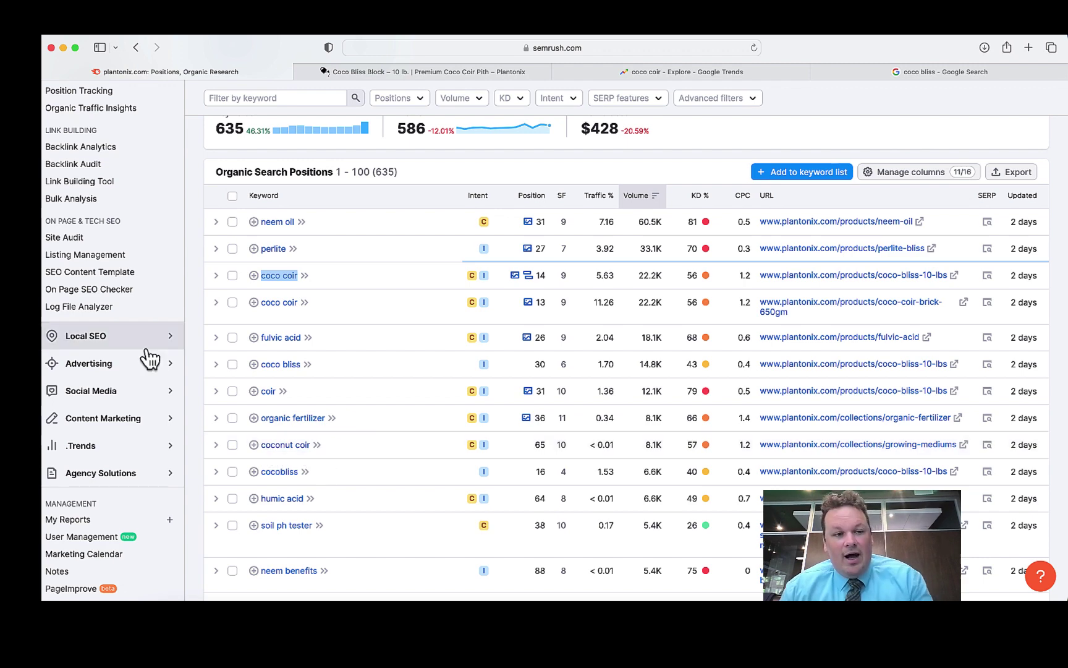
# Step: In the row below coco coir, enter coconut coir as the second keyword
pyautogui.press('super+Tab')
pyautogui.click(67, 190)
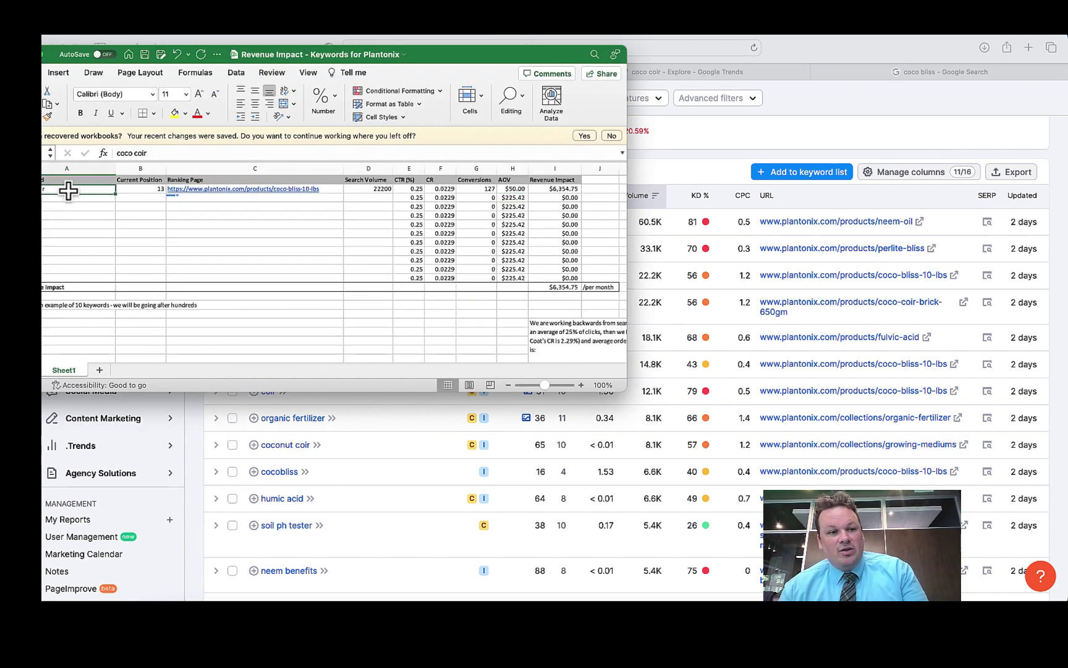
pyautogui.press('super+c')
pyautogui.click(62, 198)
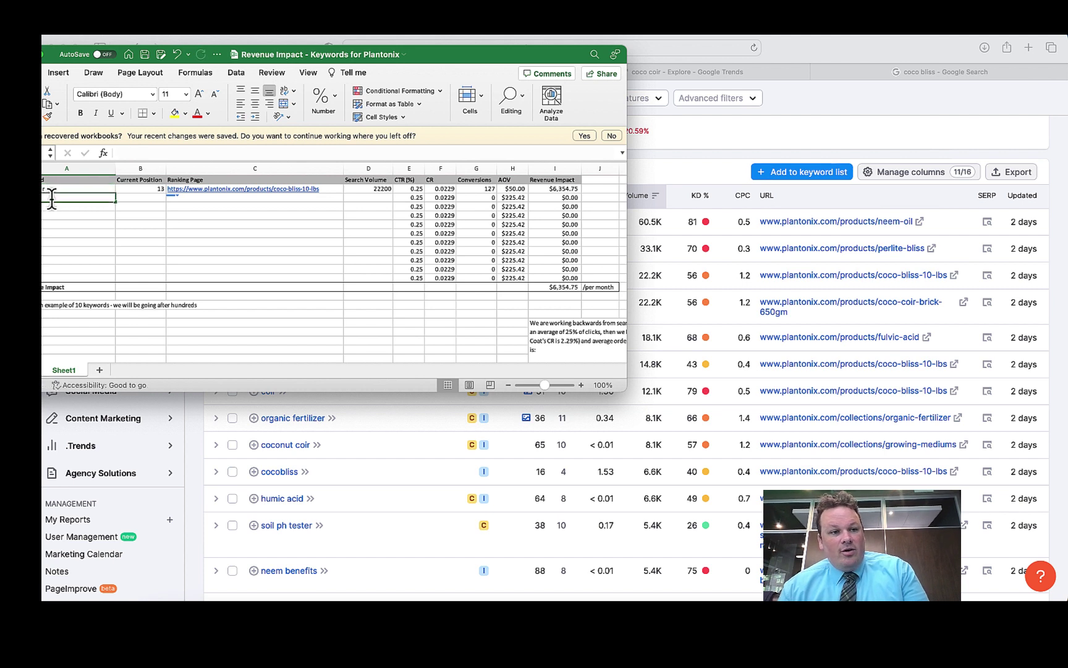
pyautogui.write('coco coir')
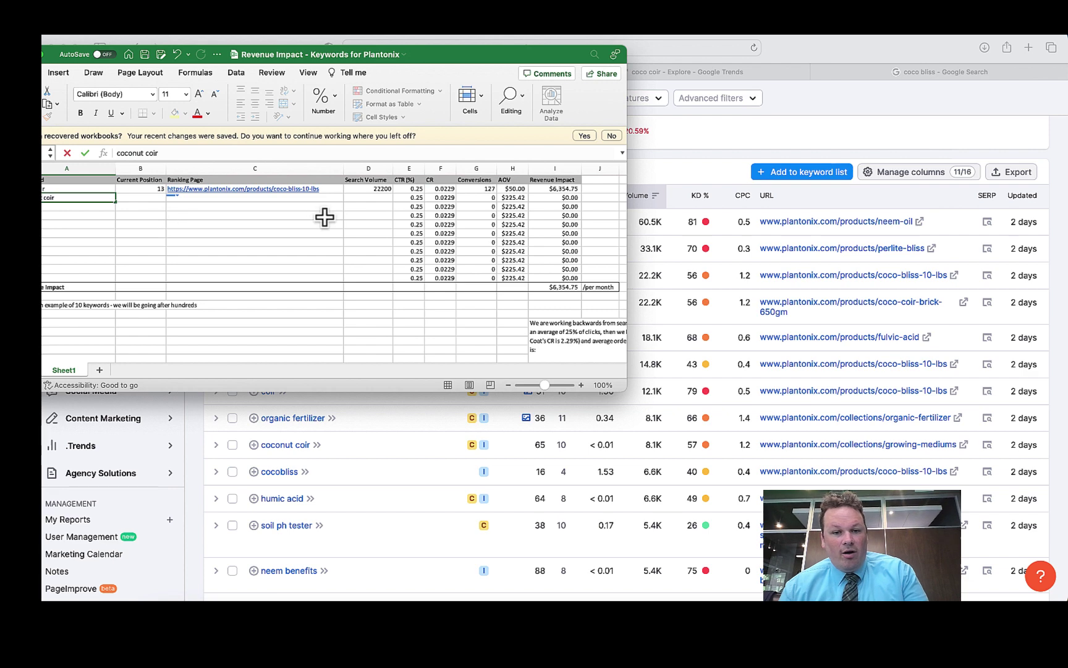
pyautogui.click(746, 429)
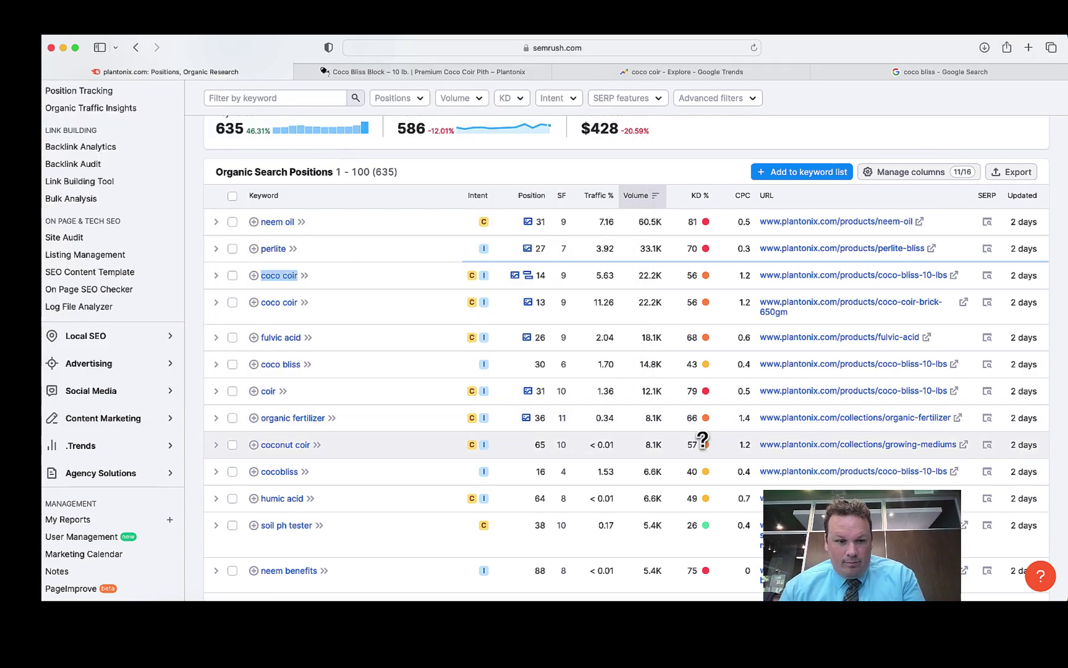
pyautogui.moveTo(703, 441)
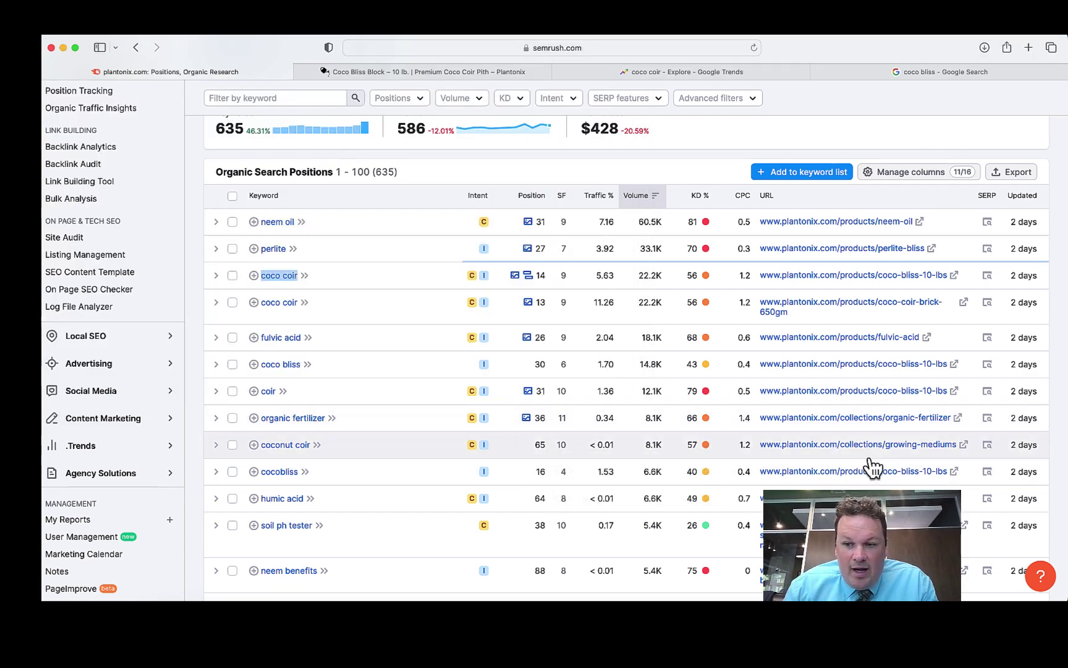
# Step: Open Plantonix's growing-mediums collection page and review its 6 coco coir products
pyautogui.click(630, 49)
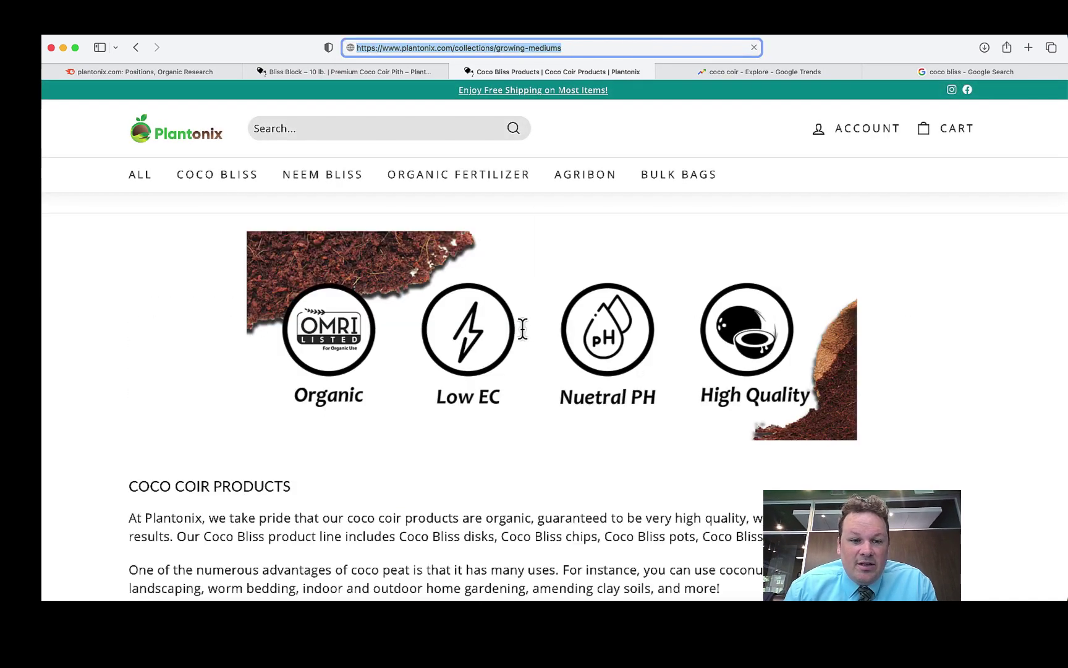
pyautogui.scroll(-5, 523, 331)
pyautogui.scroll(-10, 522, 334)
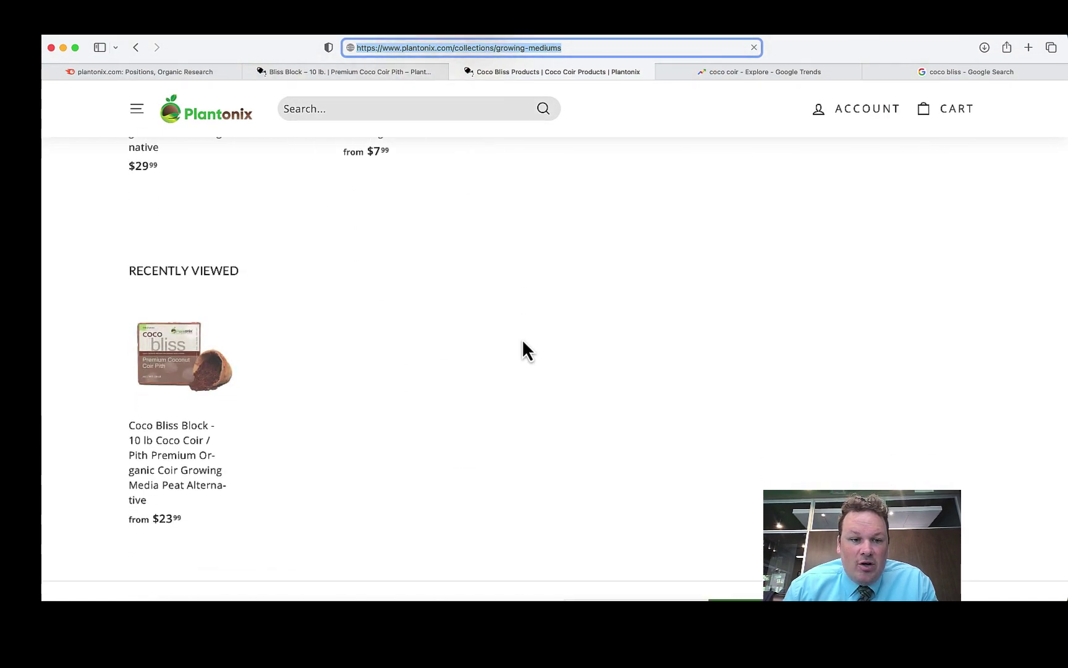
pyautogui.scroll(10, 523, 341)
pyautogui.scroll(5, 329, 371)
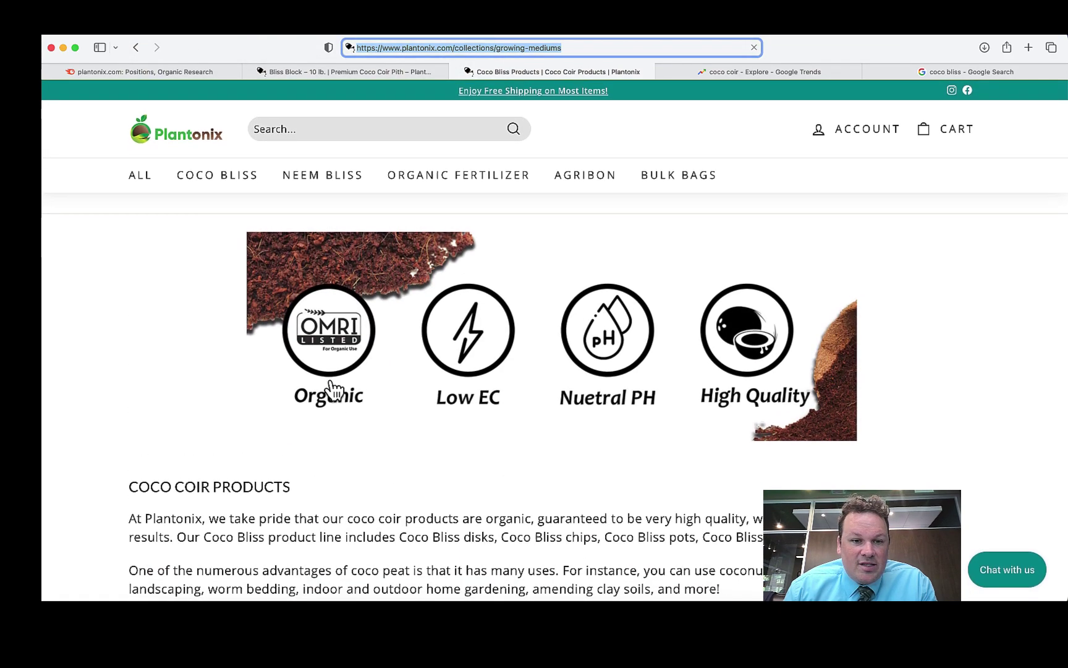
pyautogui.scroll(-10, 331, 376)
pyautogui.scroll(-5, 331, 387)
pyautogui.scroll(15, 330, 393)
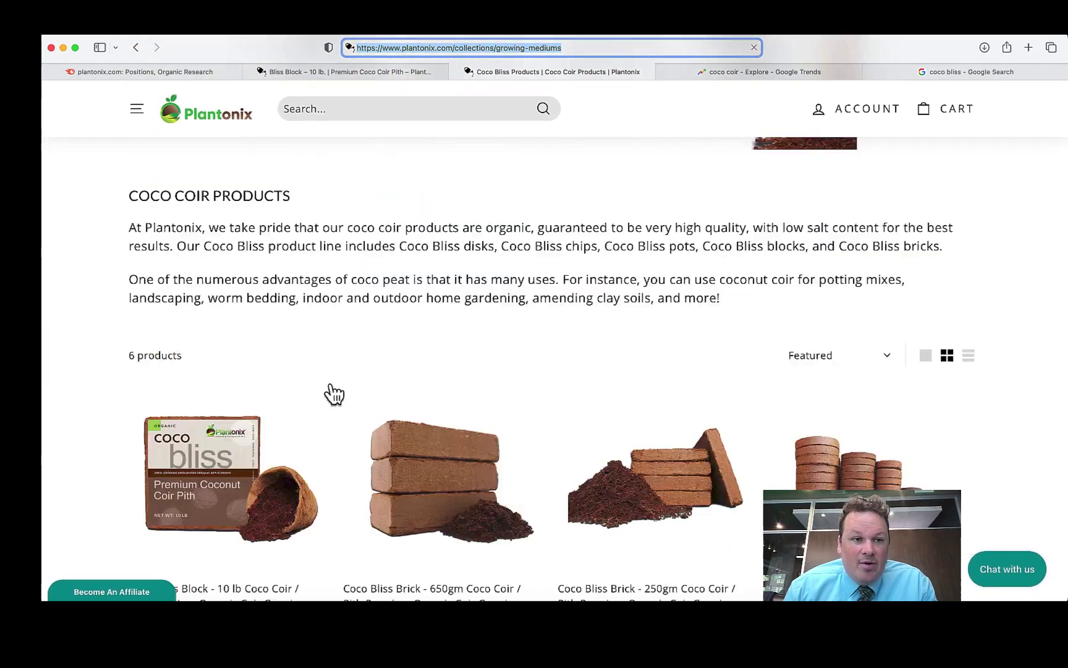
pyautogui.press('super+Tab')
# Step: Fill the coconut coir row with the growing-mediums URL, 8100 search volume and $50 AOV
pyautogui.click(281, 199)
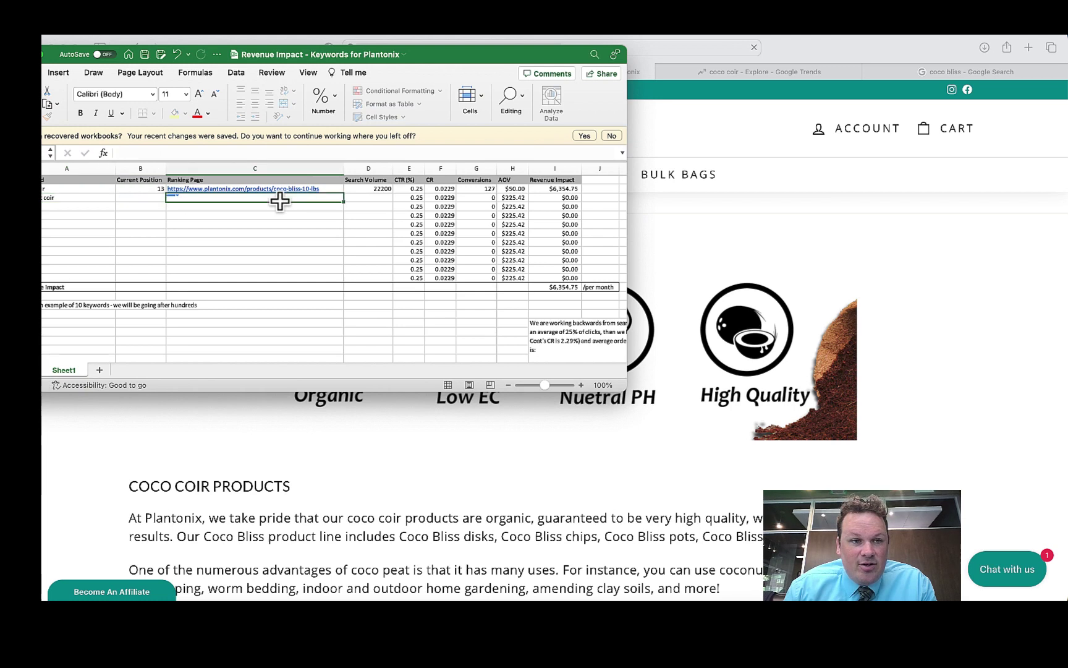
pyautogui.press('super+v')
pyautogui.press('Return')
pyautogui.click(367, 197)
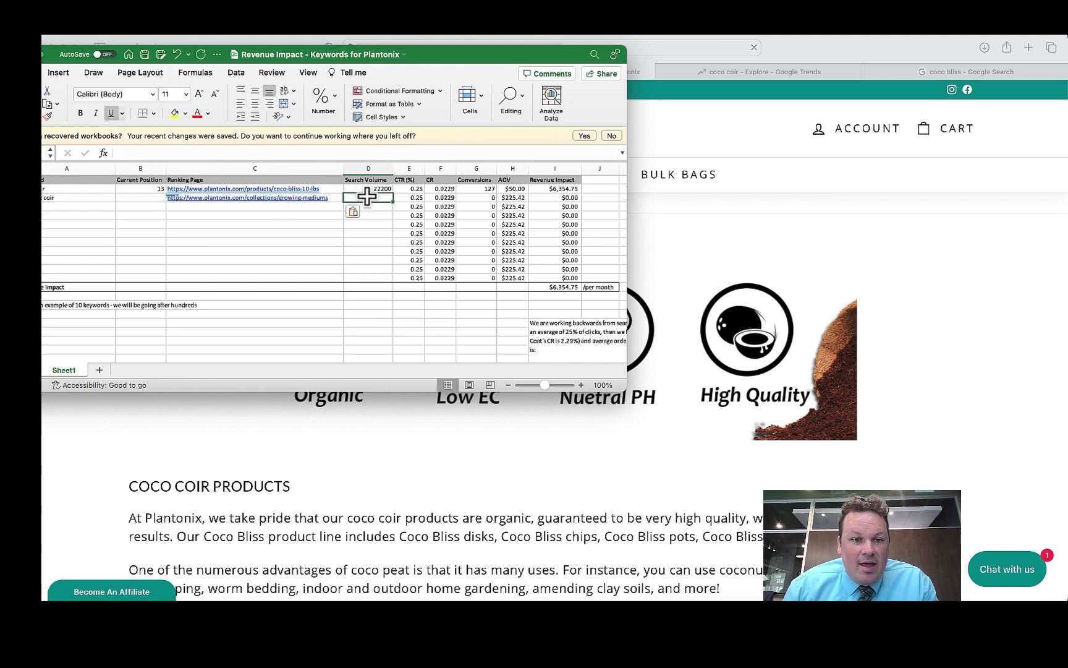
pyautogui.write('8100')
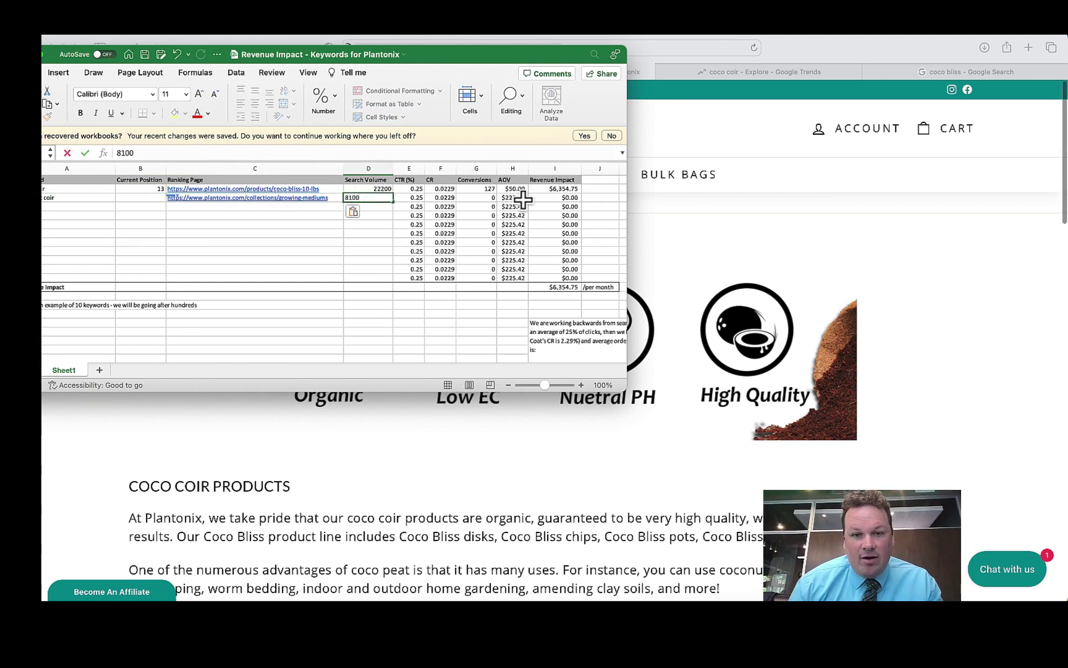
pyautogui.click(520, 198)
pyautogui.write('50')
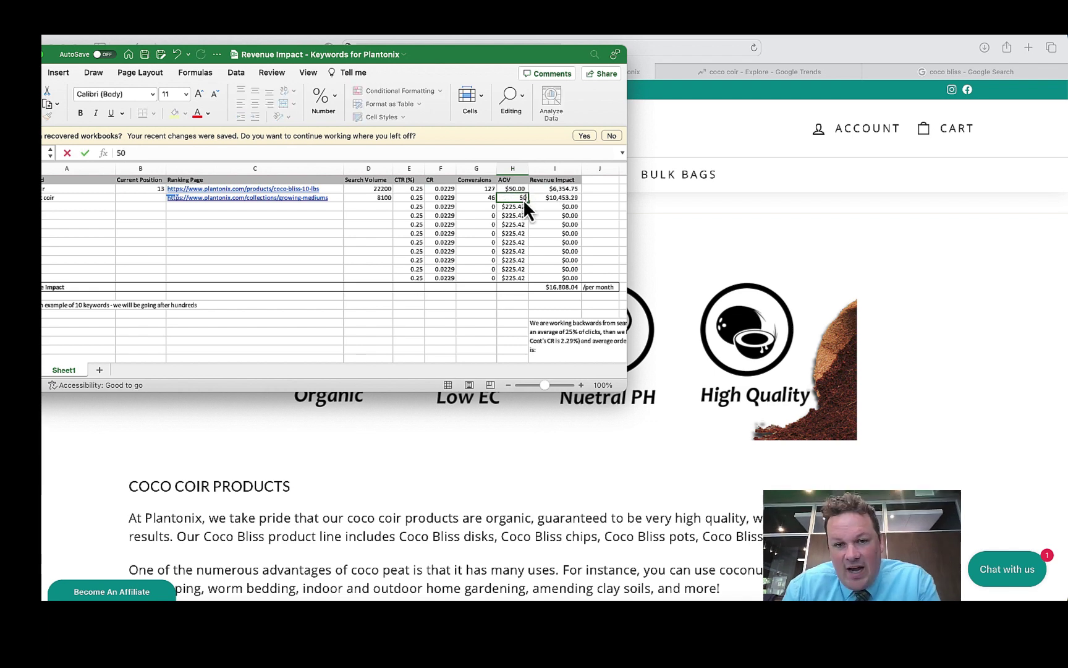
pyautogui.press('Return')
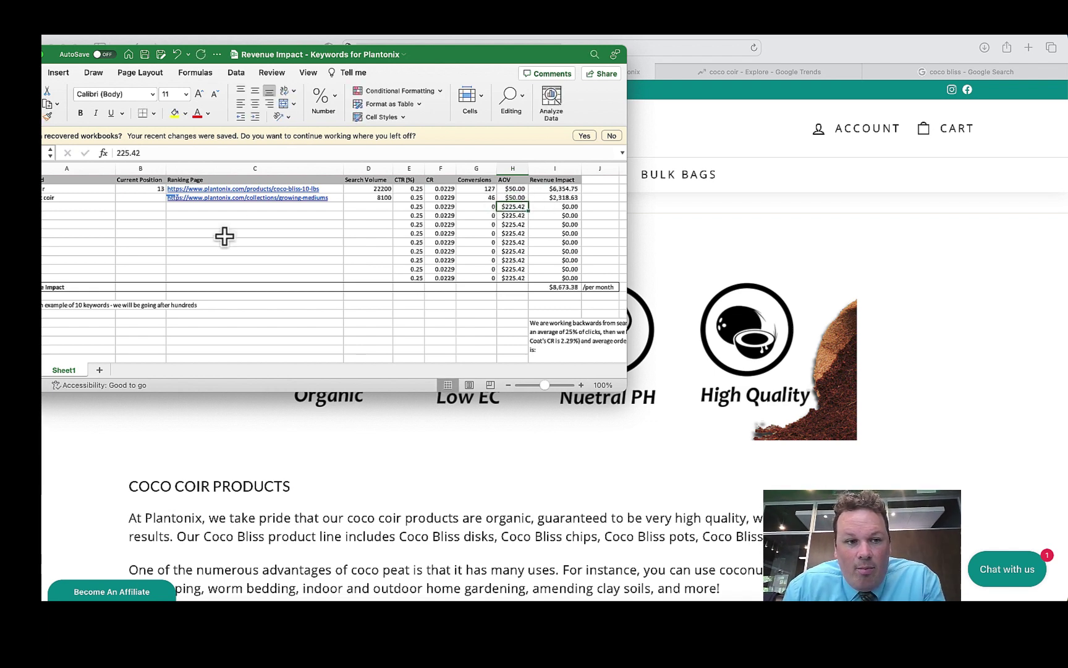
pyautogui.click(148, 198)
pyautogui.press('super+Tab')
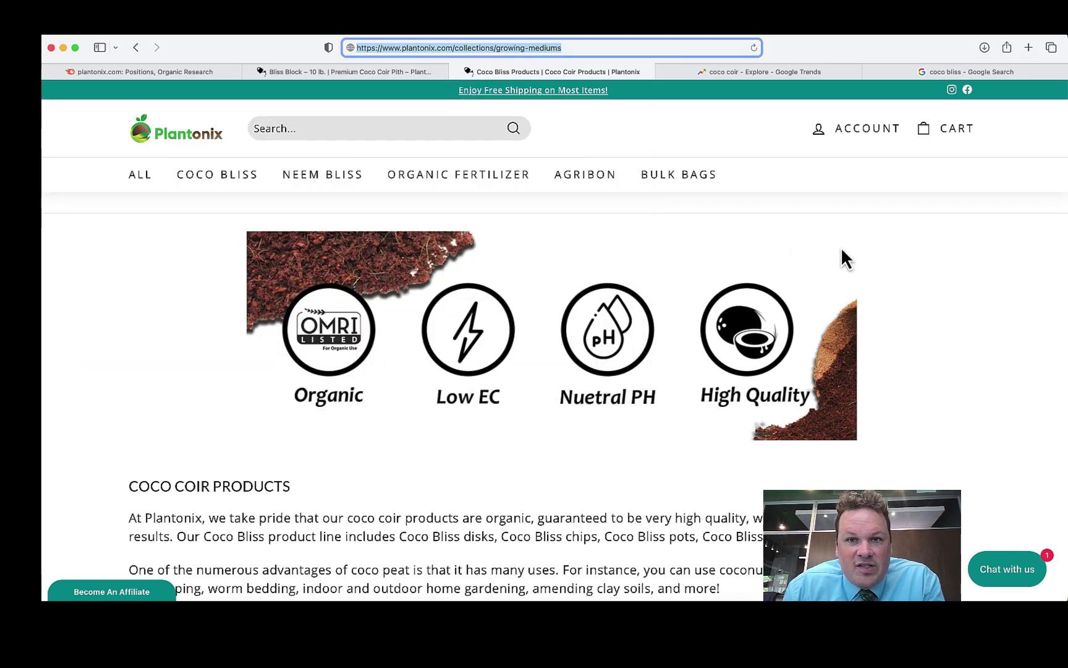
# Step: Return to the Semrush positions table after checking the workbook's $8,673.38 total
pyautogui.click(190, 69)
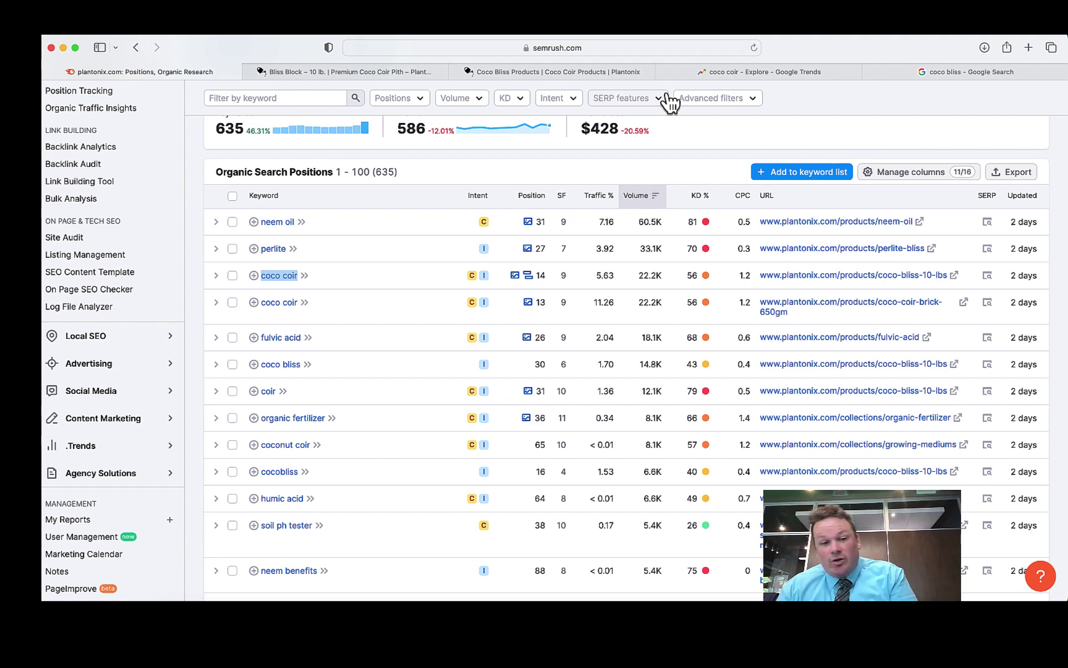
pyautogui.moveTo(1006, 75)
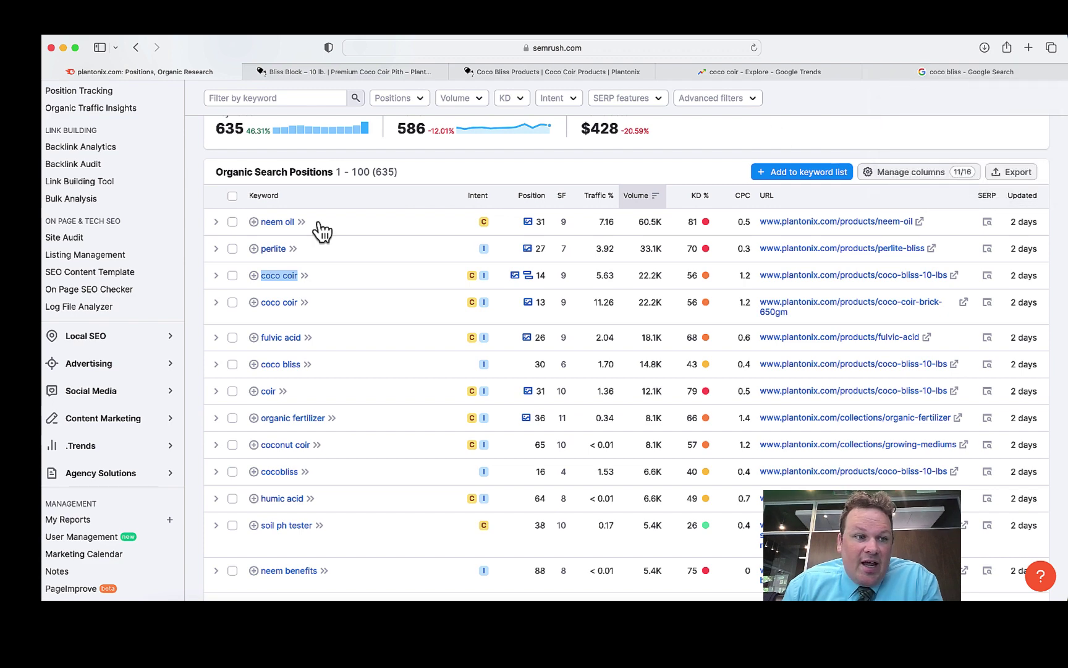
pyautogui.press('super+Tab')
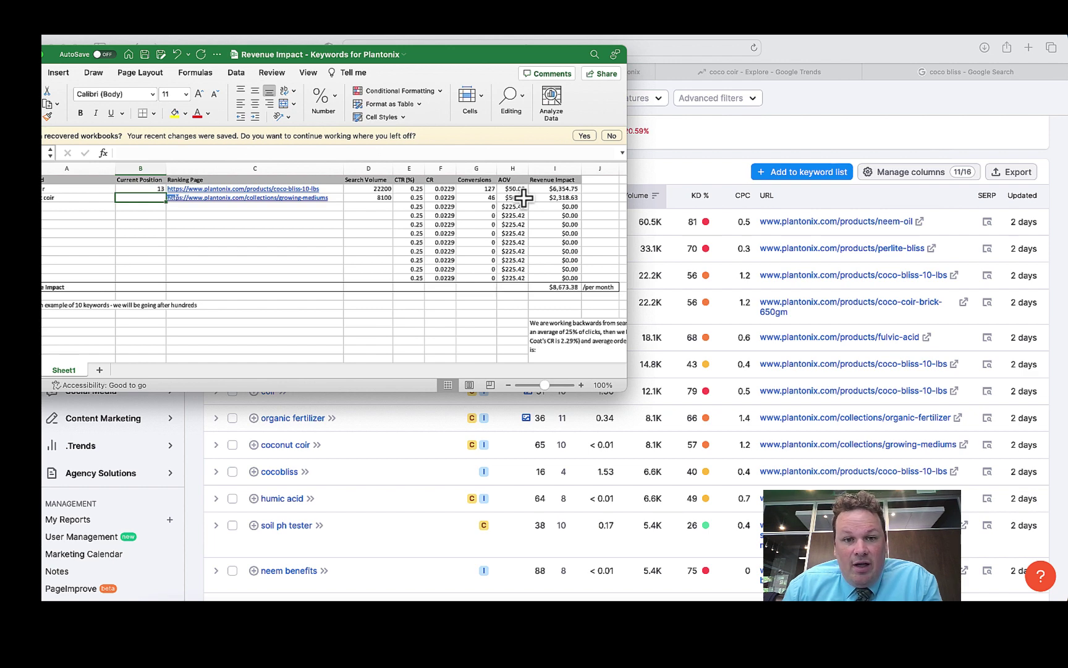
pyautogui.click(748, 217)
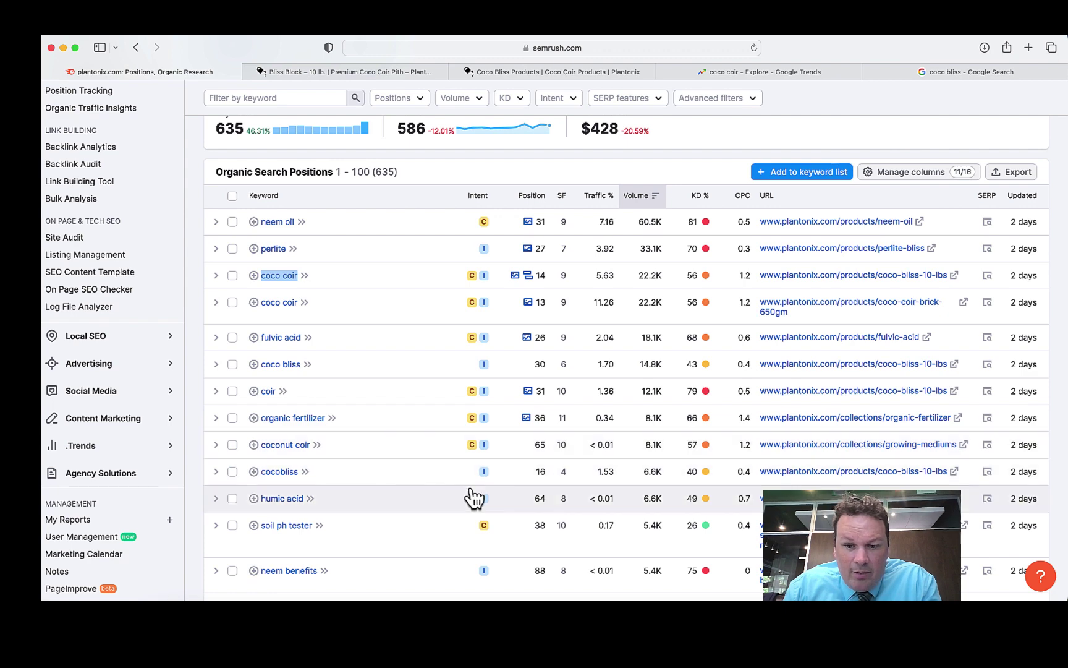
pyautogui.click(990, 53)
pyautogui.click(991, 53)
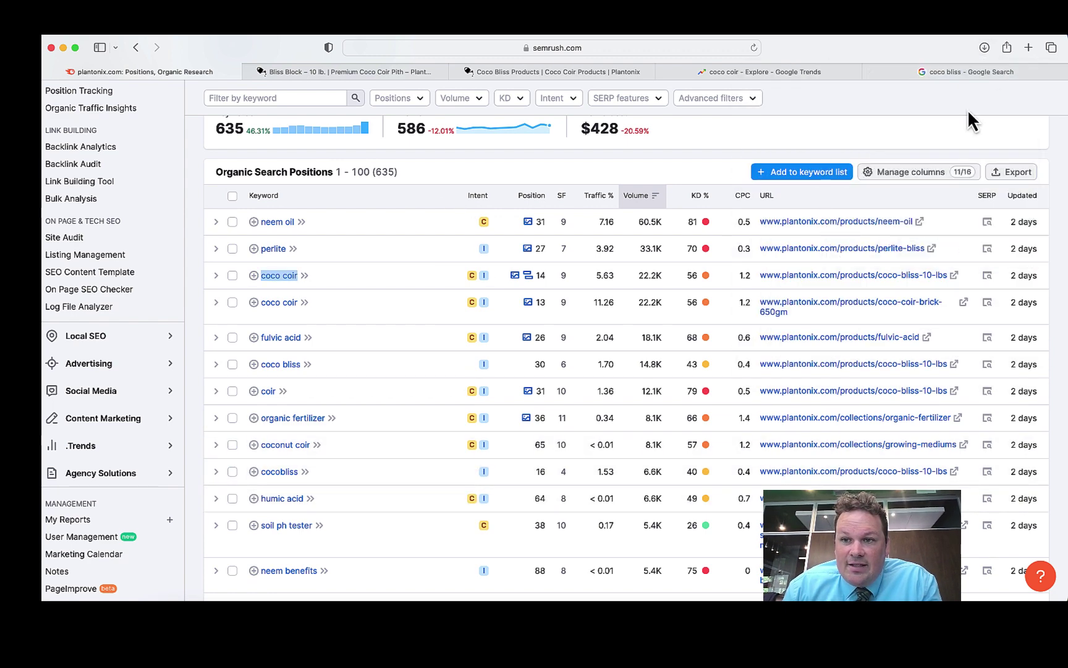
pyautogui.click(1017, 171)
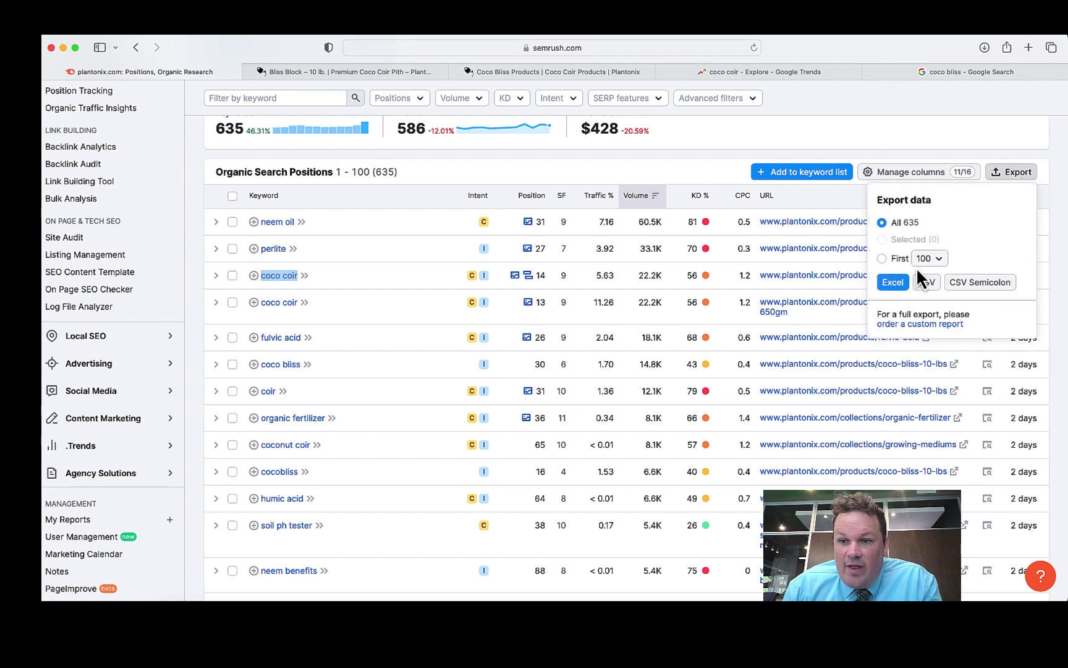
pyautogui.moveTo(846, 66)
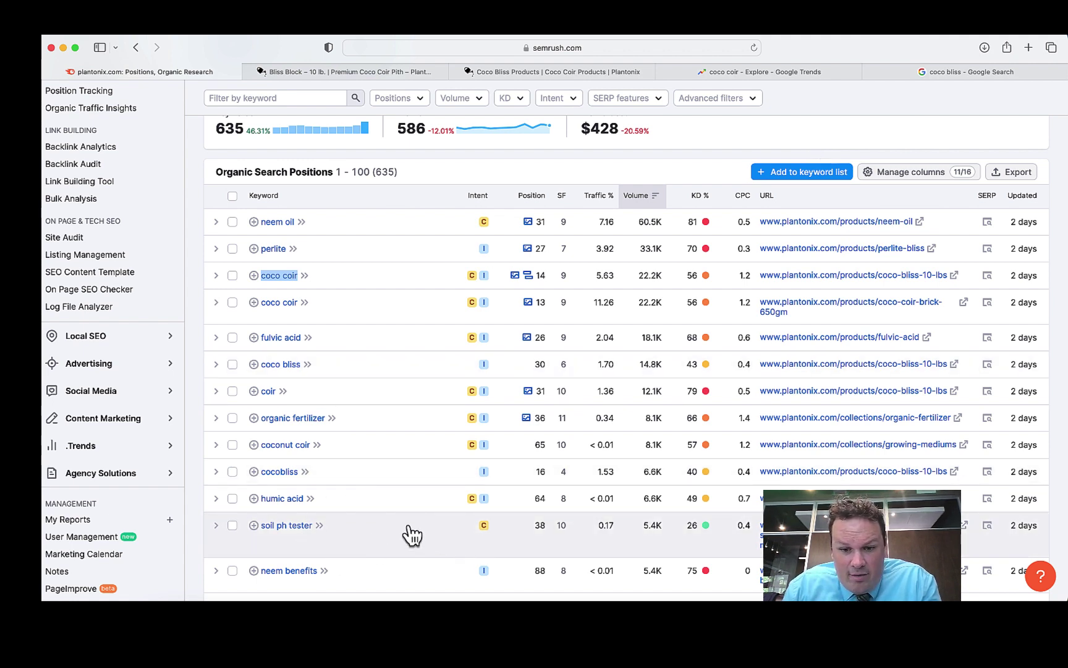
pyautogui.moveTo(699, 525)
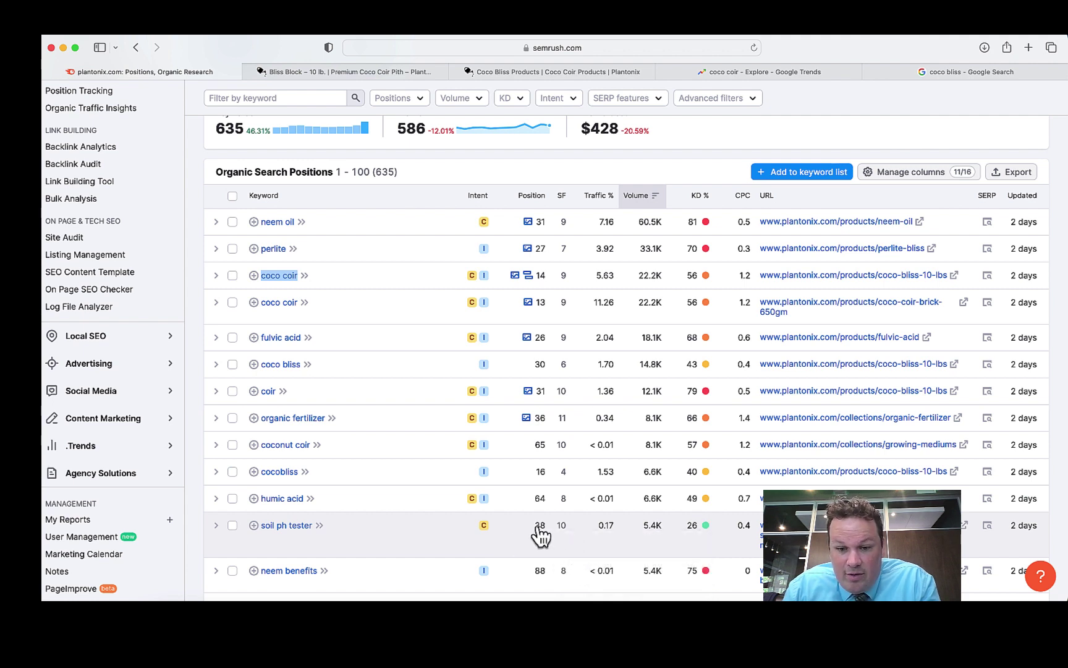
pyautogui.moveTo(657, 540)
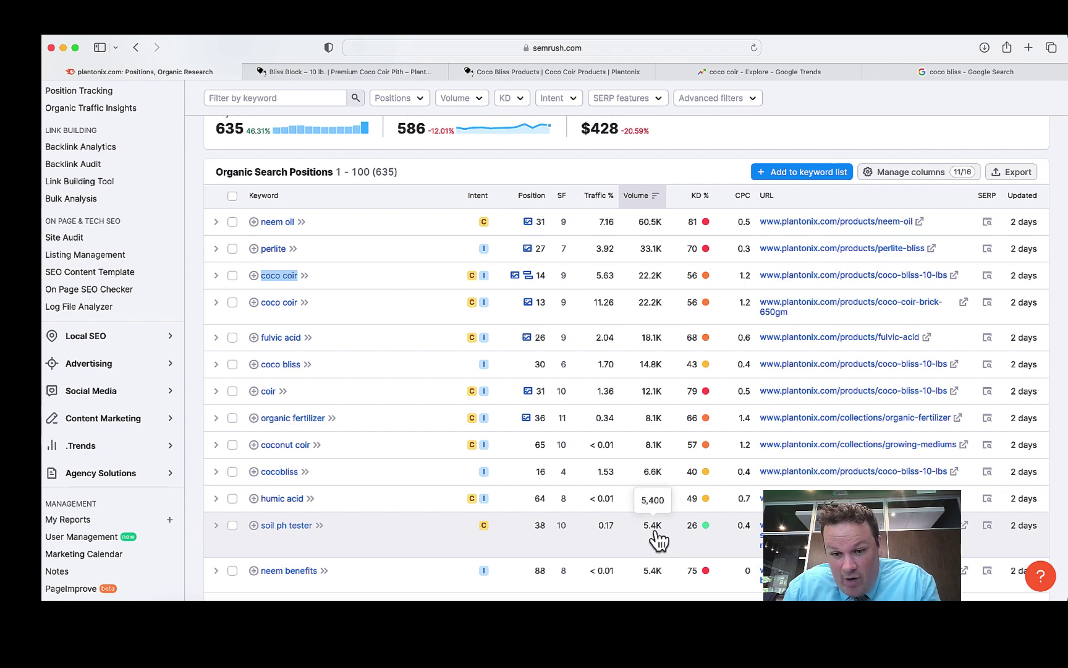
pyautogui.scroll(-3, 658, 540)
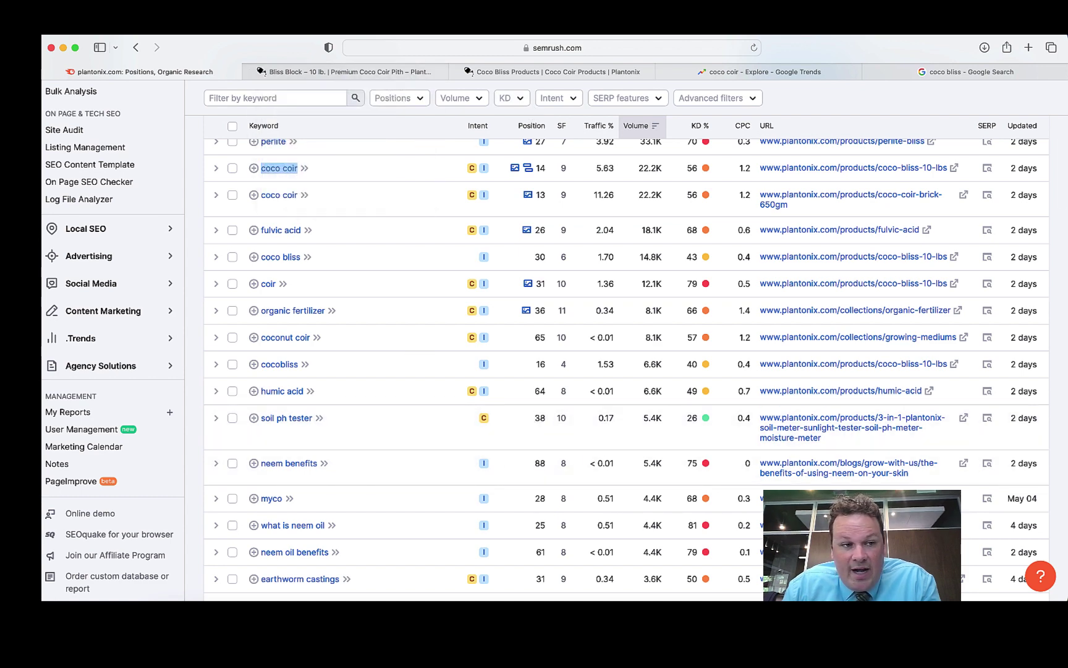
# Step: Bring the Plantonix revenue workbook forward, showing both keyword rows and the $8,673.38 monthly total
pyautogui.press('super+Tab')
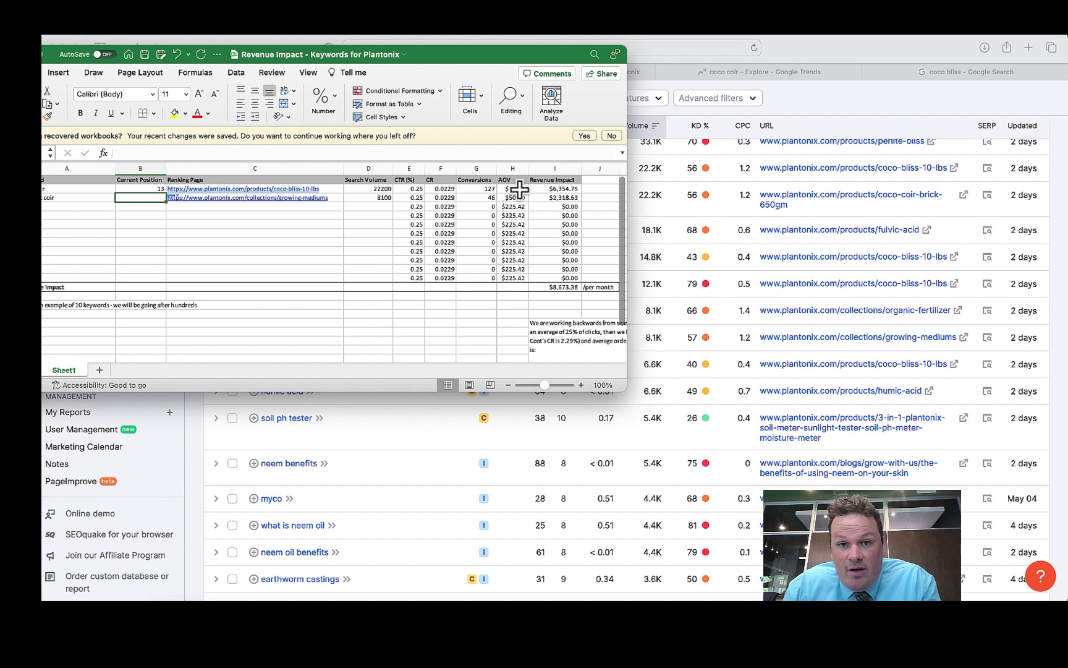